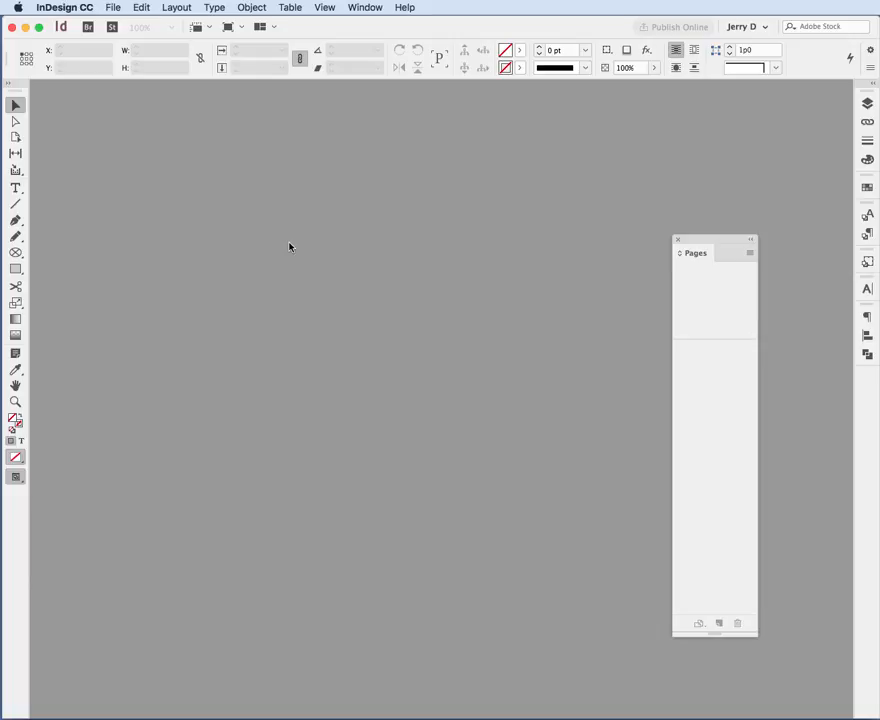
# Step: Create a 16-page document measuring 51p0 by 66p0 with facing pages turned on
pyautogui.press('super+n')
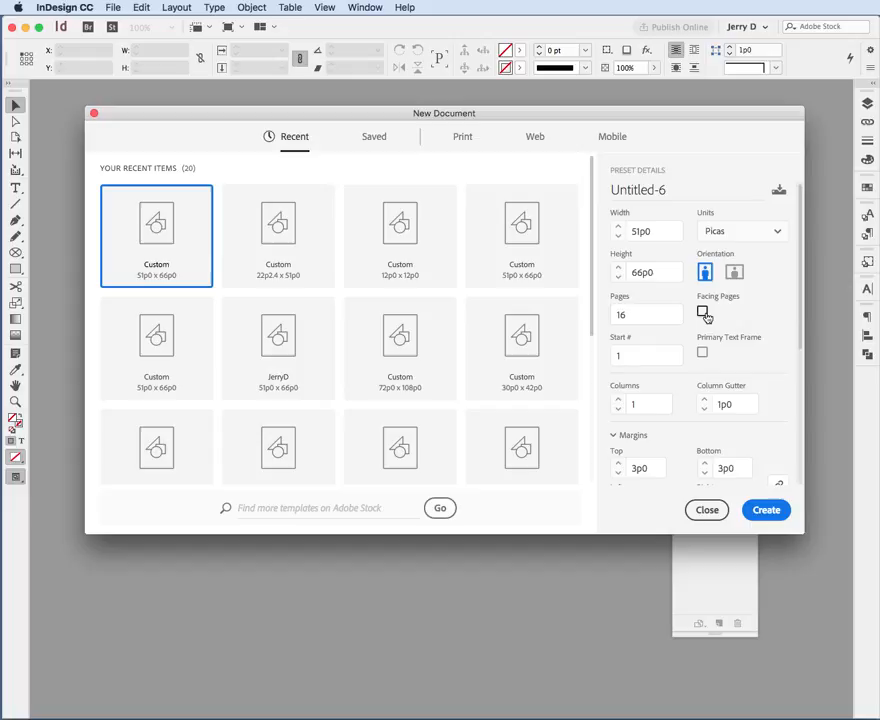
pyautogui.click(703, 314)
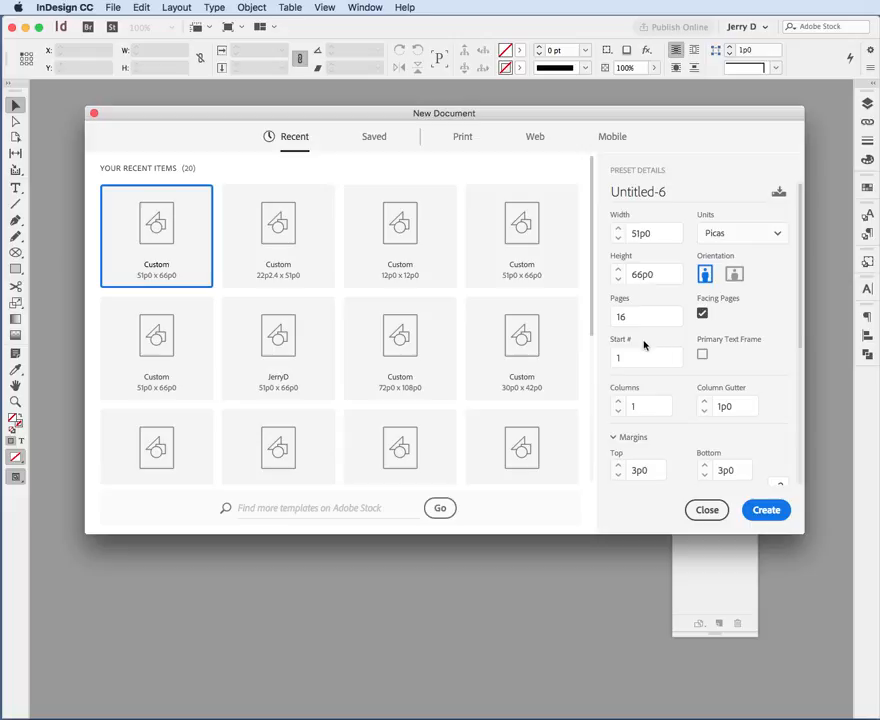
pyautogui.click(762, 511)
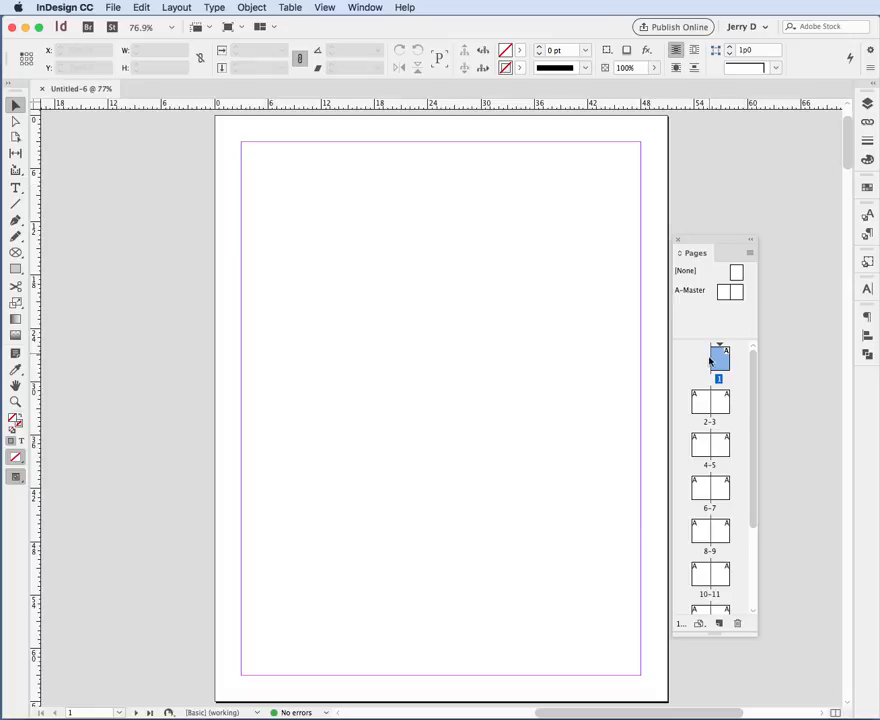
# Step: Open the two-page A-Master spread and bring both of its pages into view
pyautogui.scroll(-3, 729, 453)
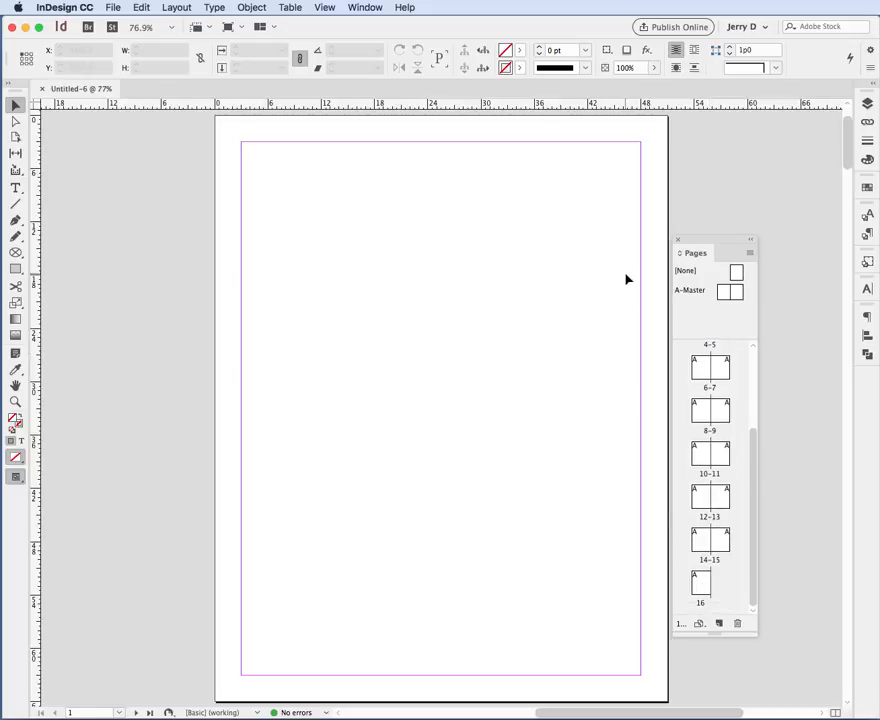
pyautogui.scroll(4, 705, 372)
pyautogui.click(713, 375)
pyautogui.scroll(-3, 713, 373)
pyautogui.doubleClick(722, 292)
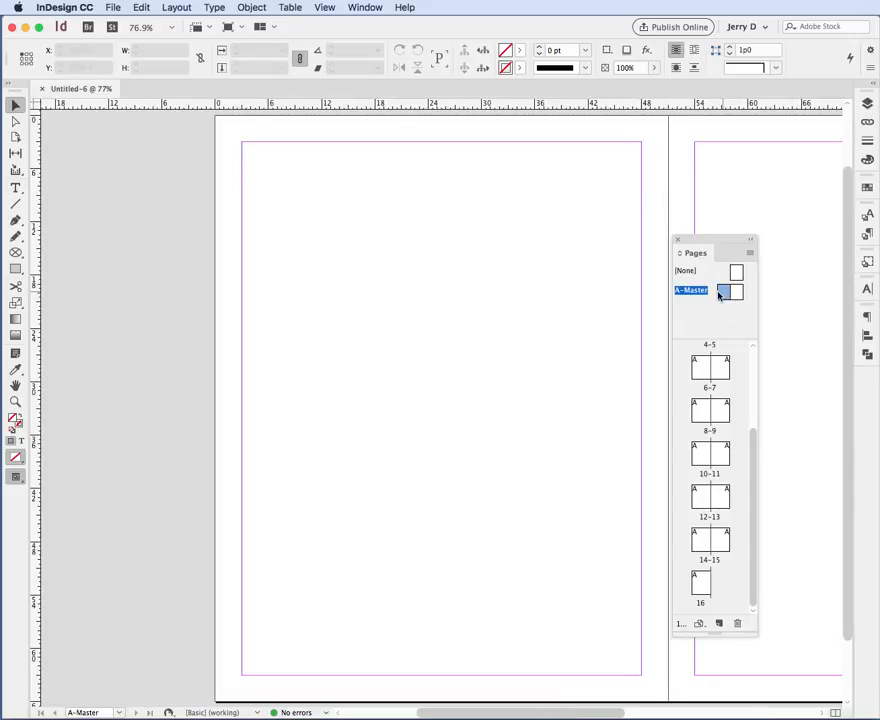
pyautogui.click(741, 296)
pyautogui.hscroll(5, 517, 259)
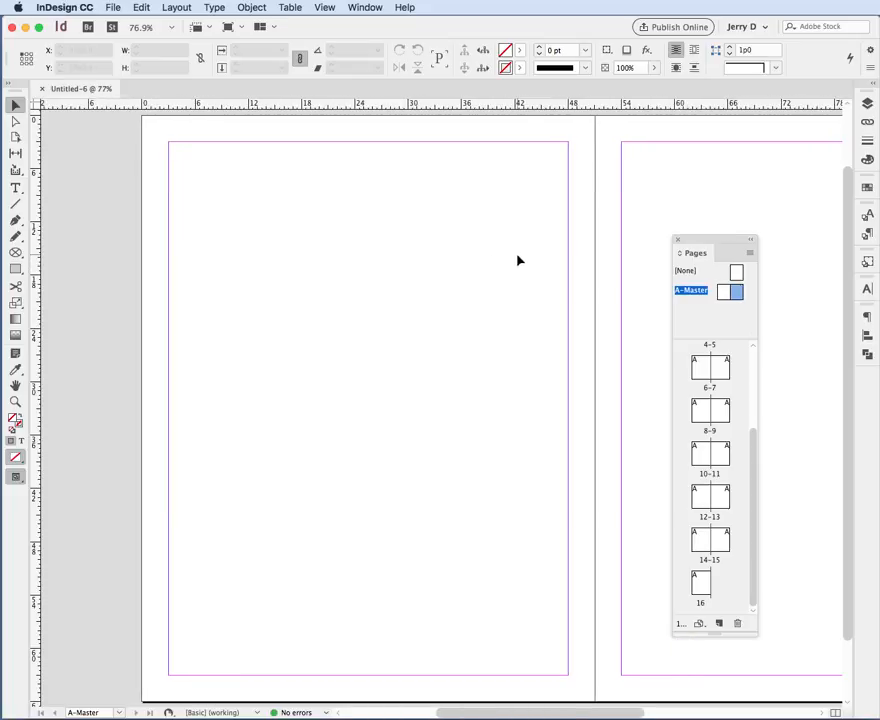
pyautogui.keyDown('alt'); pyautogui.keyDown('super'); pyautogui.click(517, 259); pyautogui.keyUp('super'); pyautogui.keyUp('alt')
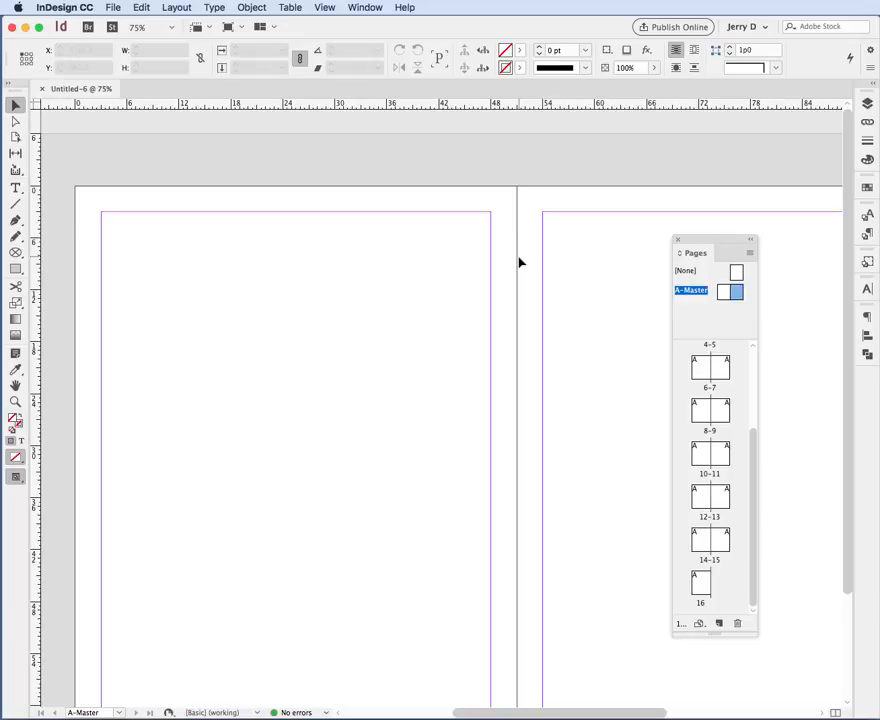
pyautogui.keyDown('alt'); pyautogui.keyDown('super'); pyautogui.click(519, 262); pyautogui.keyUp('super'); pyautogui.keyUp('alt')
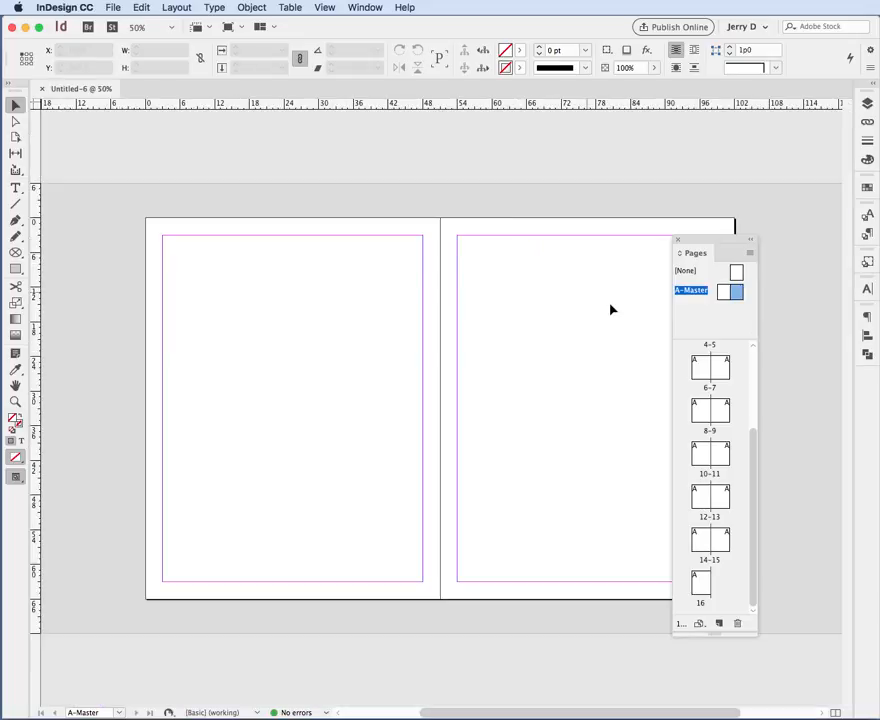
# Step: Delete the right-hand page of the A-Master spread even though the master is applied to document pages
pyautogui.click(705, 316)
pyautogui.click(738, 294)
pyautogui.click(738, 623)
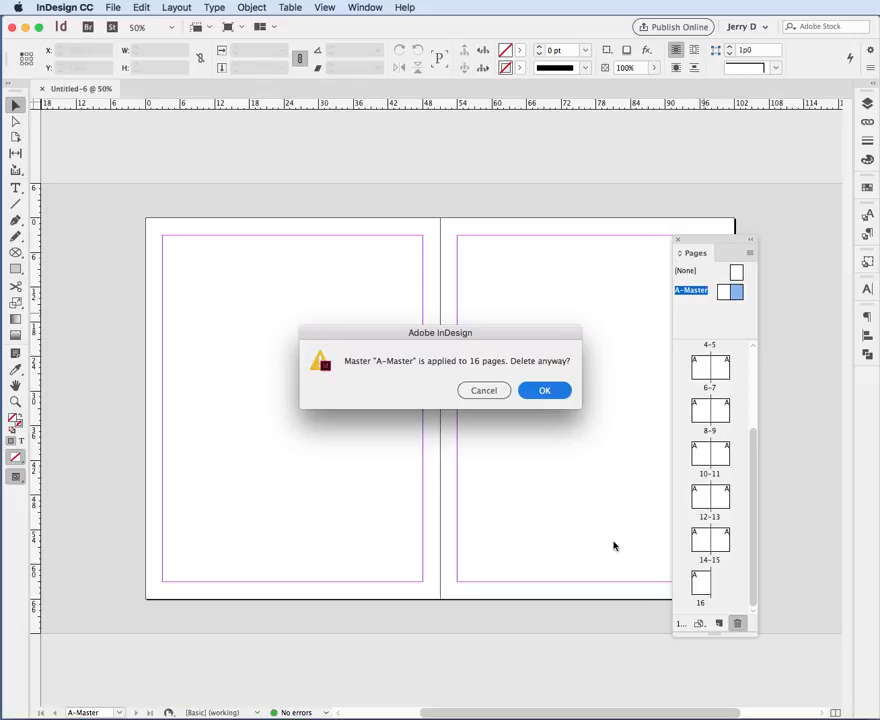
pyautogui.click(551, 391)
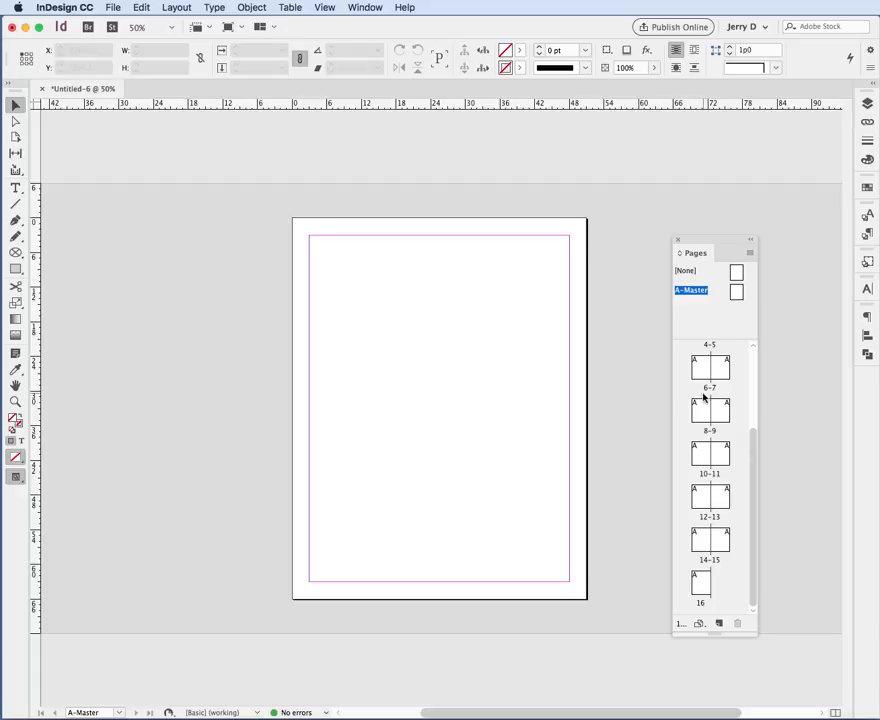
# Step: Paste the copied red banner with the yellow "Section Header #1" circle in place on the single-page A-Master
pyautogui.scroll(3, 703, 397)
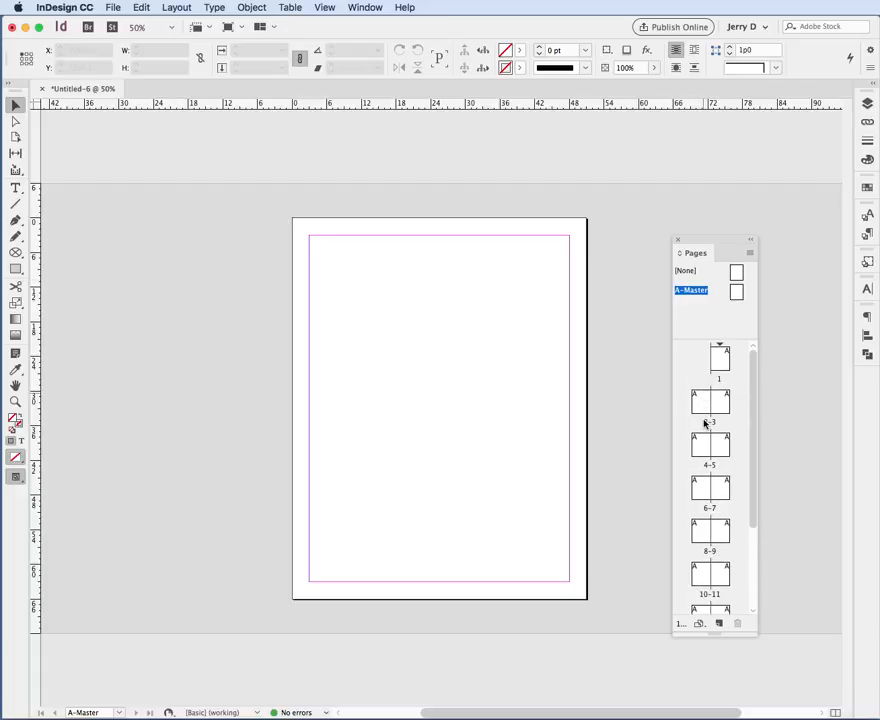
pyautogui.scroll(-3, 704, 422)
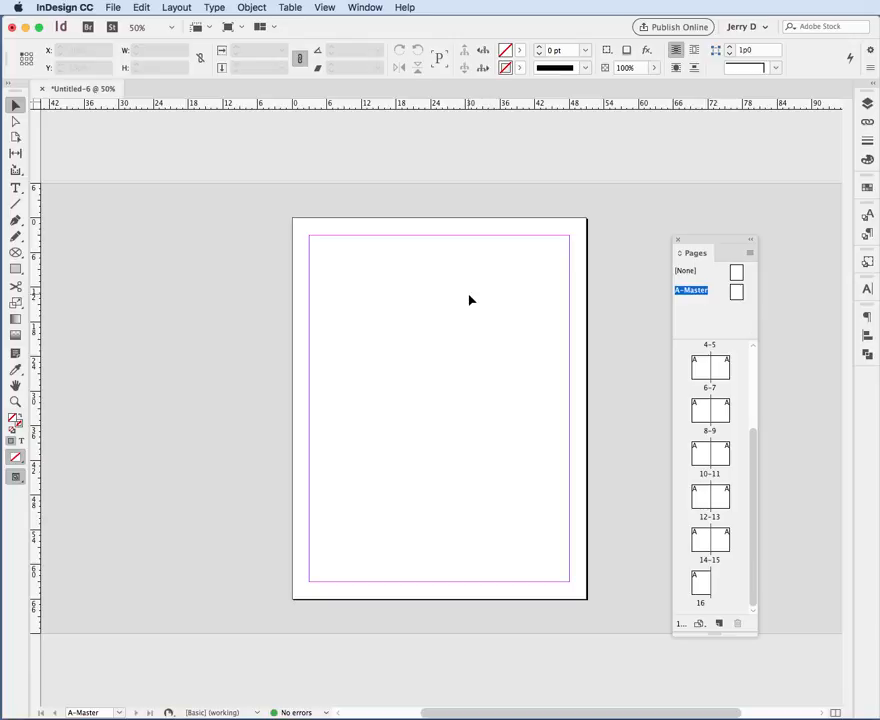
pyautogui.press('super+alt+shift+v')
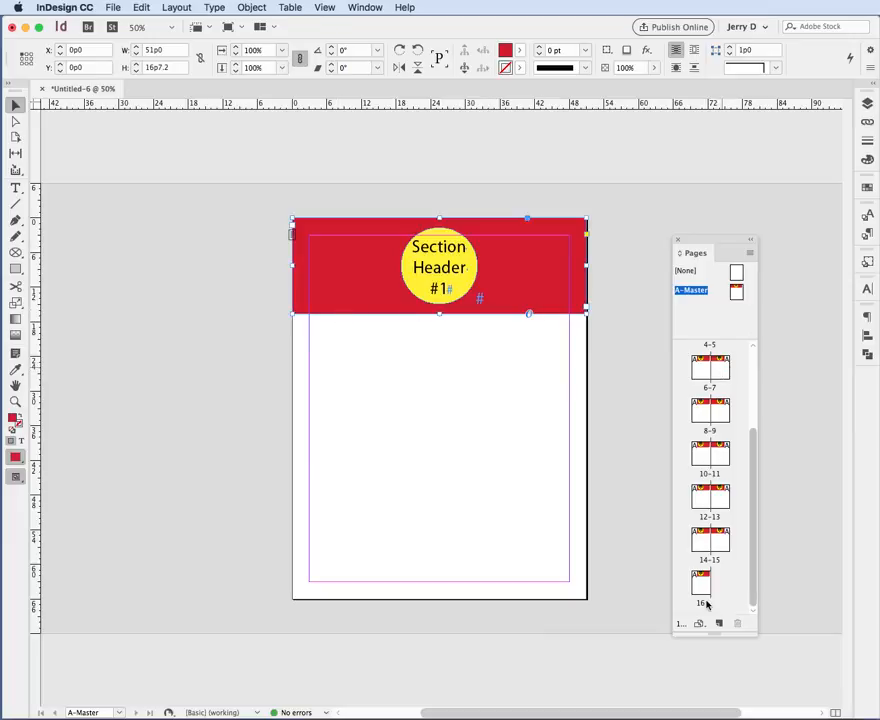
pyautogui.scroll(5, 715, 375)
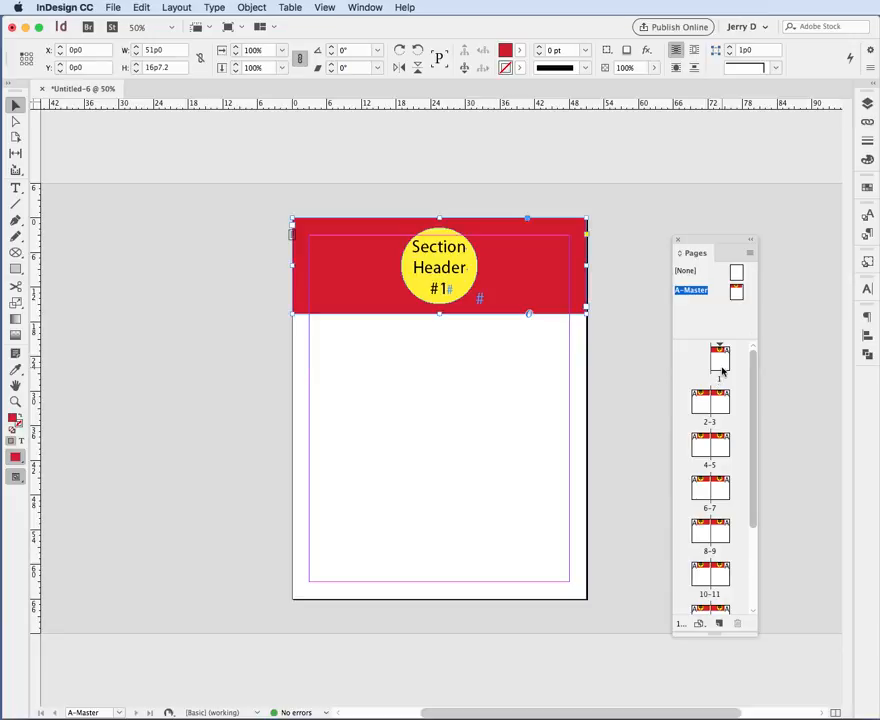
pyautogui.scroll(-3, 712, 380)
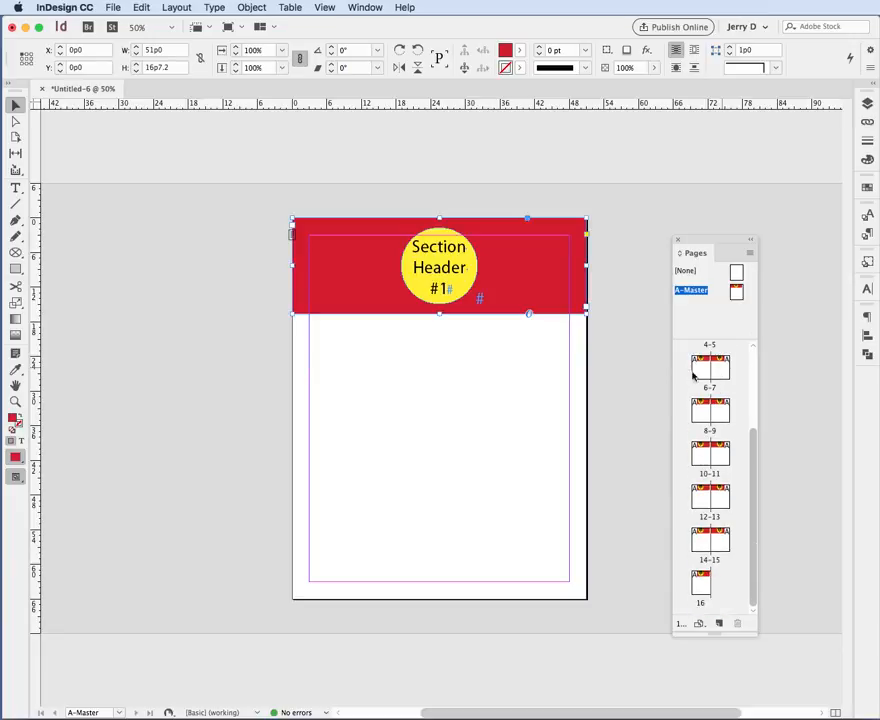
pyautogui.click(641, 275)
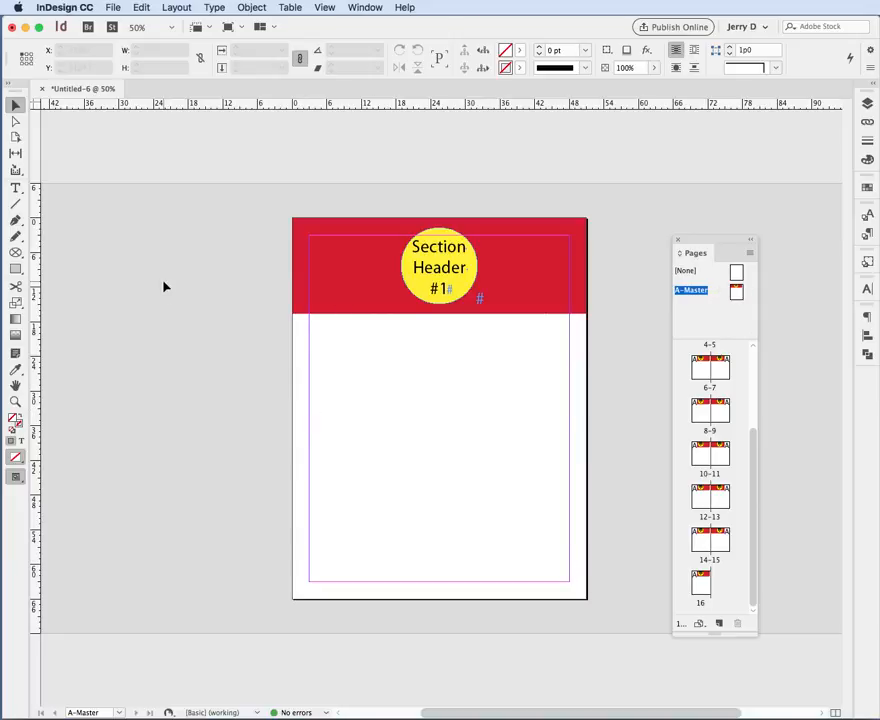
# Step: Draw a text frame about 45p0 wide and 4p0 high along A-Master's bottom margin and insert a current page number marker
pyautogui.click(15, 187)
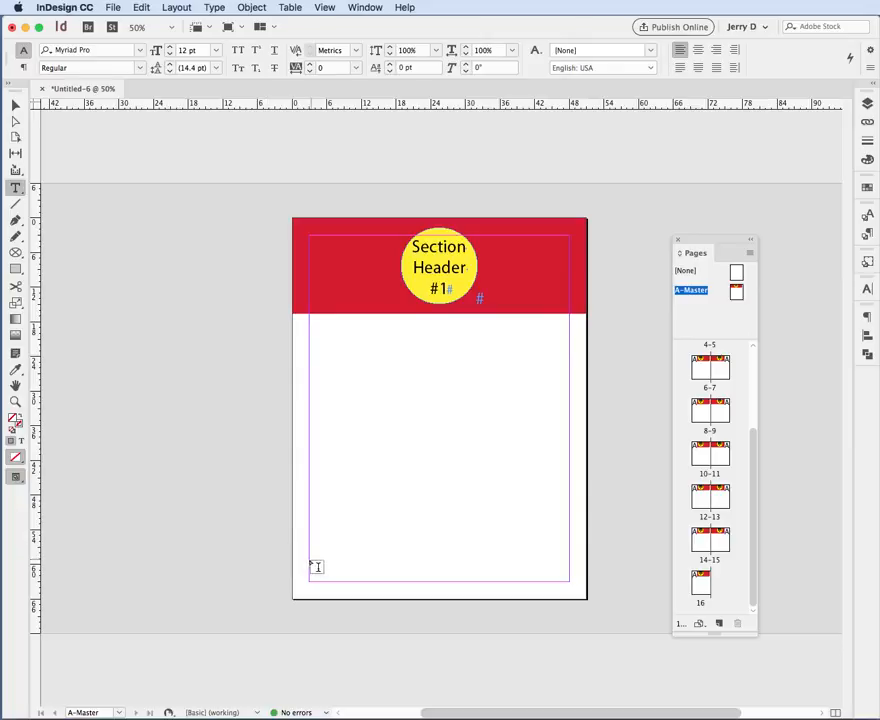
pyautogui.moveTo(309, 560); pyautogui.dragTo(558, 583)
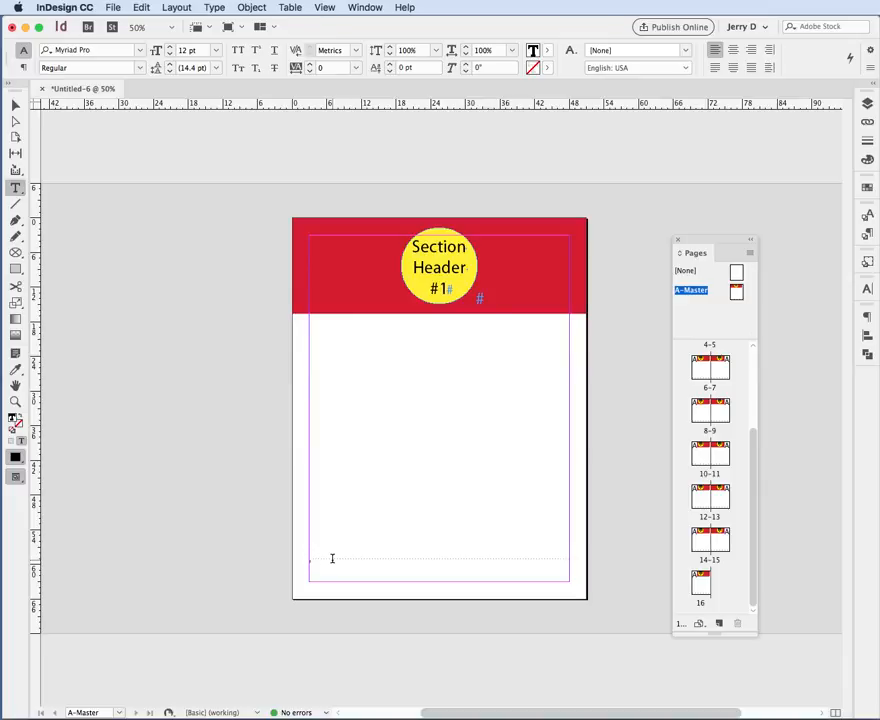
pyautogui.press('Escape')
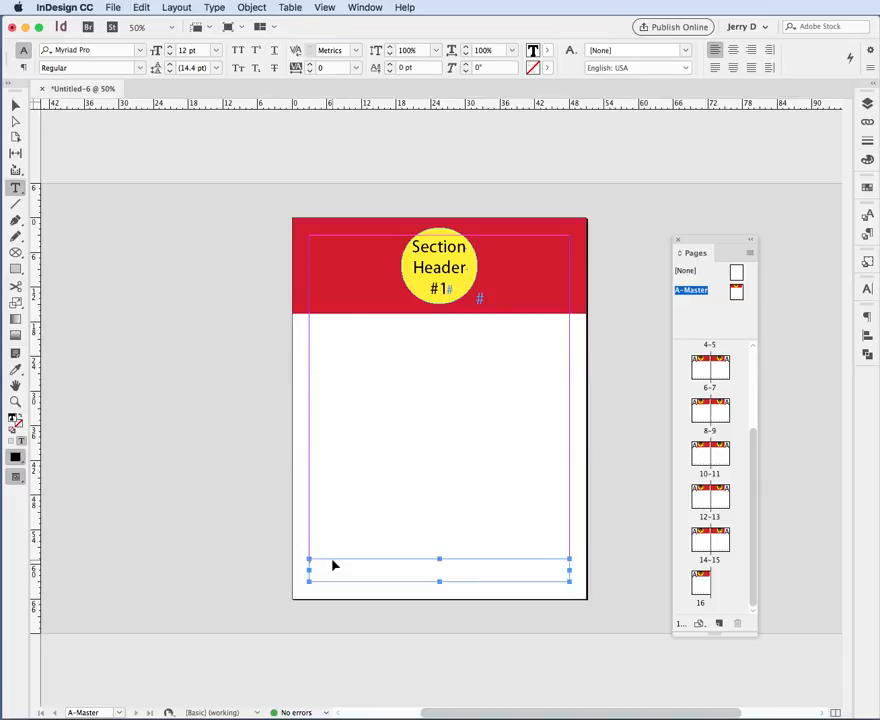
pyautogui.click(332, 560)
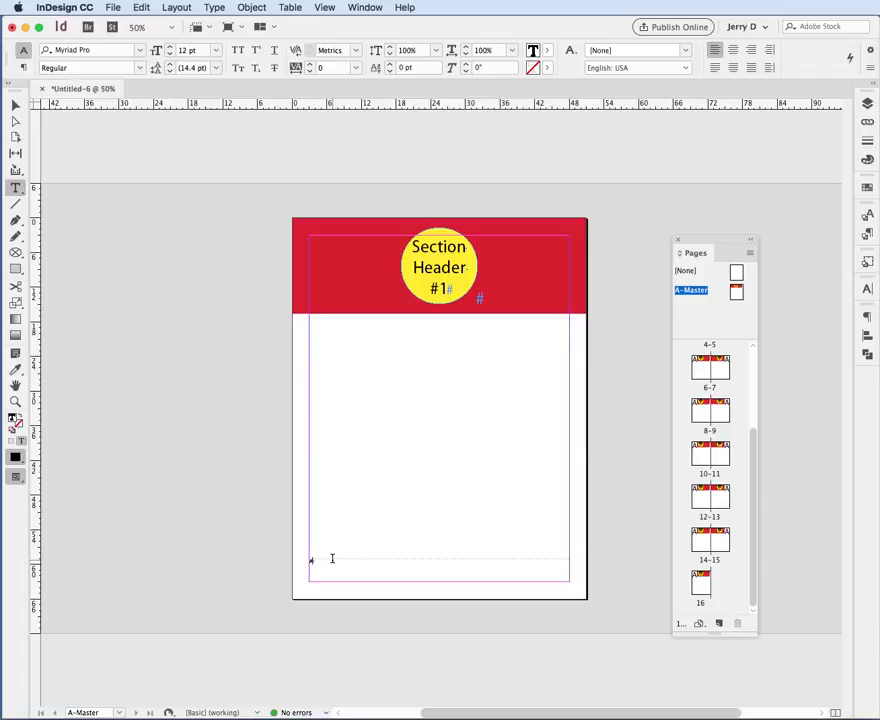
pyautogui.write('P')
# Step: Enlarge the page number marker to 30 pt and center it horizontally in its frame
pyautogui.press('super+shift+period')
pyautogui.press('super+shift+period')
pyautogui.press('super+shift+period')
pyautogui.press('super+shift+period')
pyautogui.press('super+shift+period')
pyautogui.press('super+shift+period')
pyautogui.press('super+shift+period')
pyautogui.press('super+shift+period')
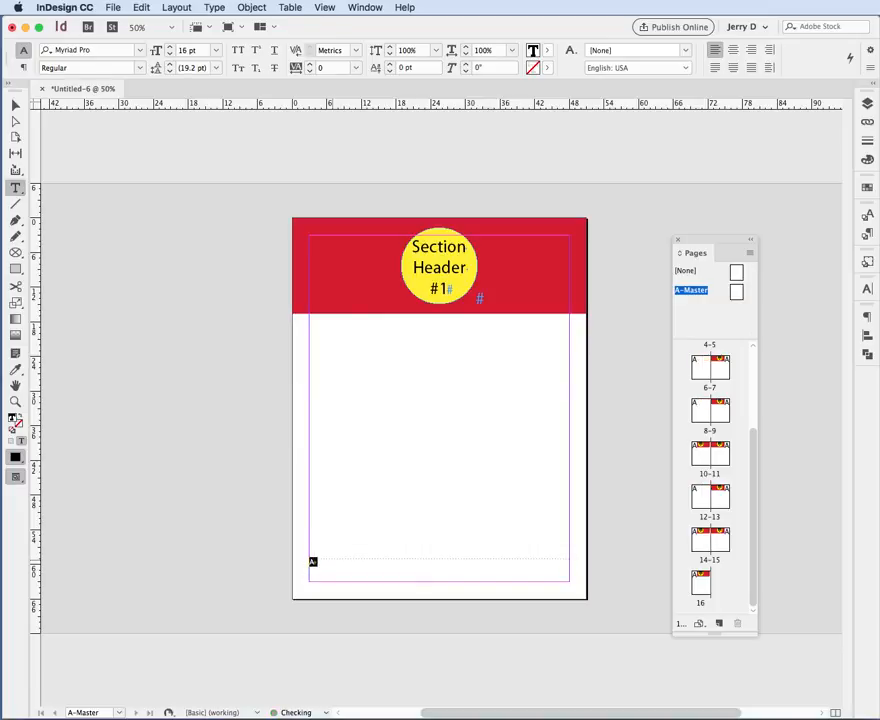
pyautogui.press('super+shift+period')
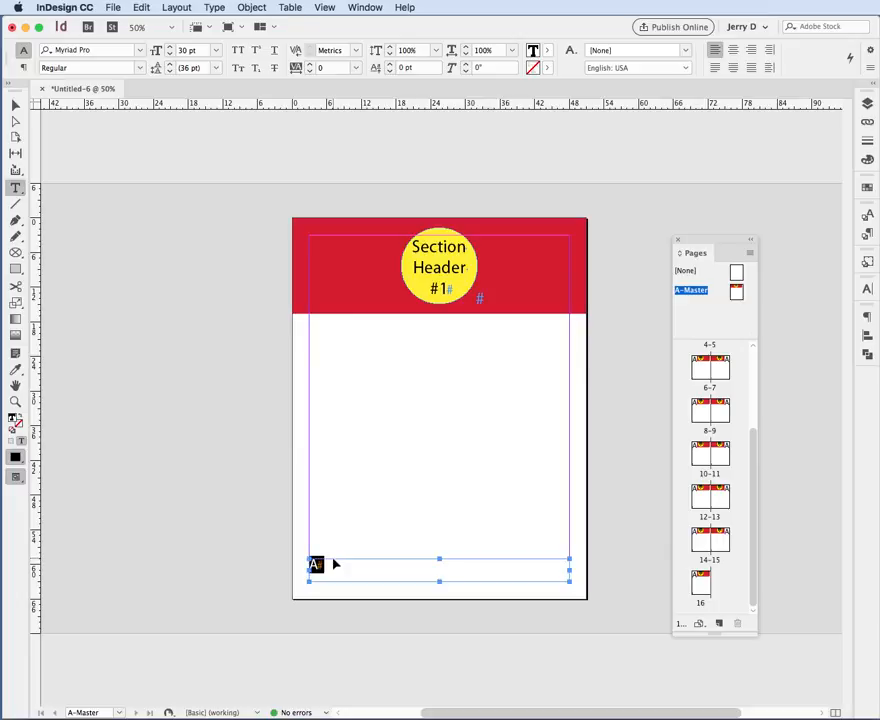
pyautogui.press('super+shift+c')
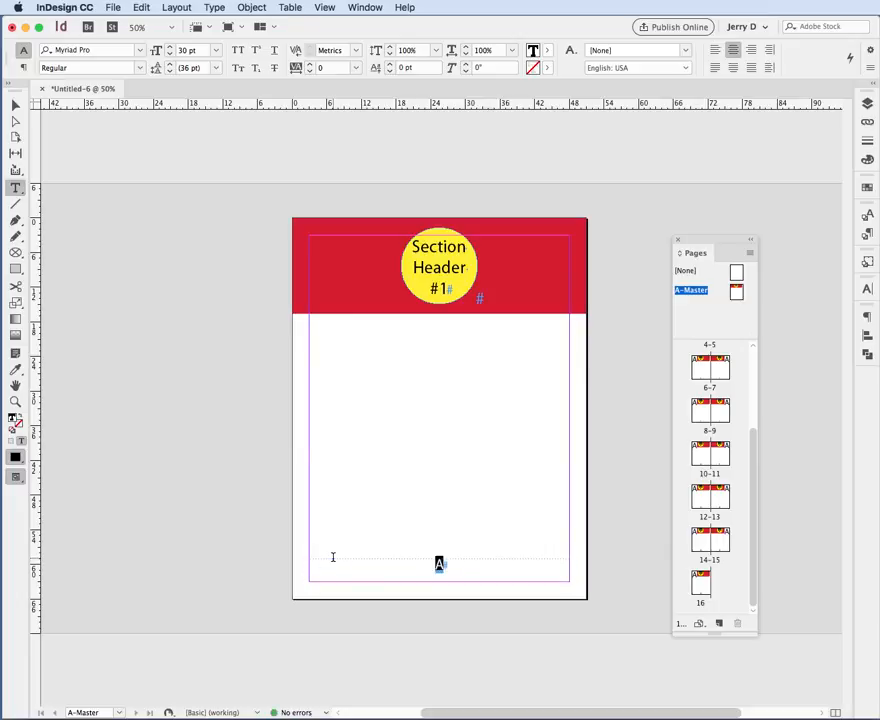
# Step: Set the page number frame's vertical justification to Bottom
pyautogui.click(18, 110)
pyautogui.click(18, 108)
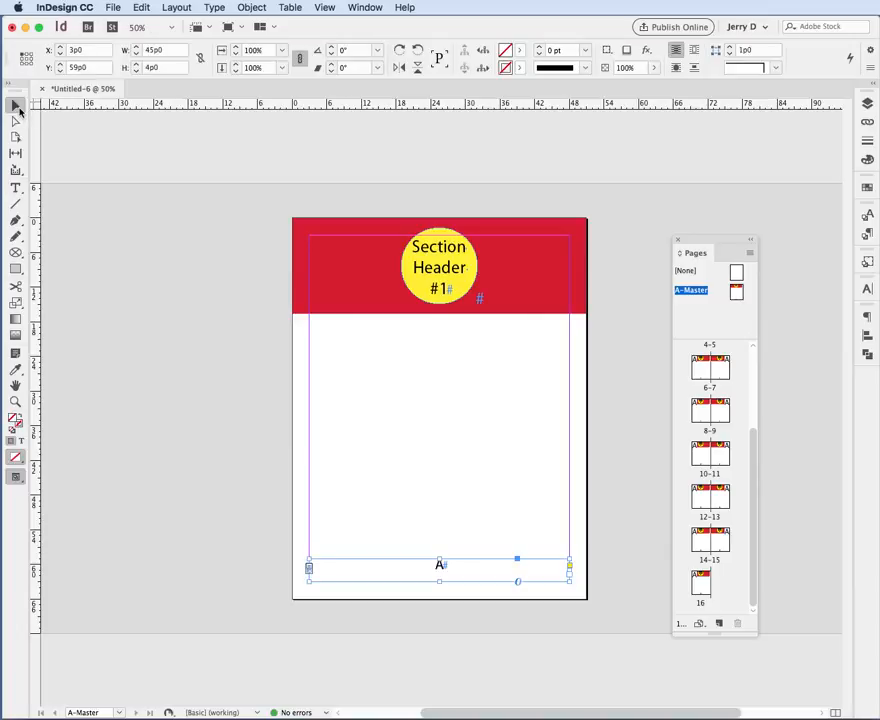
pyautogui.click(249, 8)
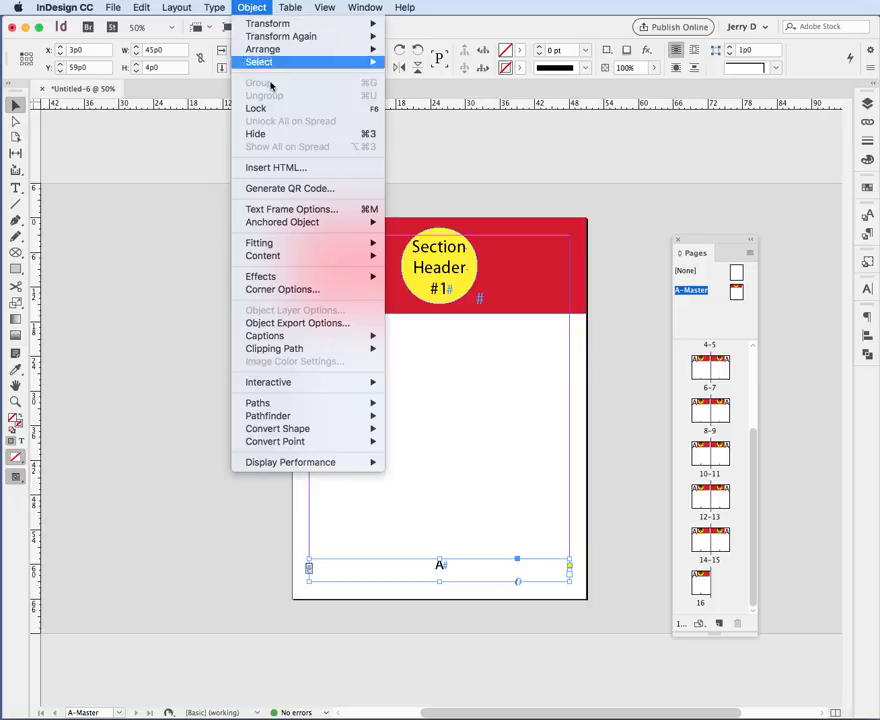
pyautogui.click(277, 210)
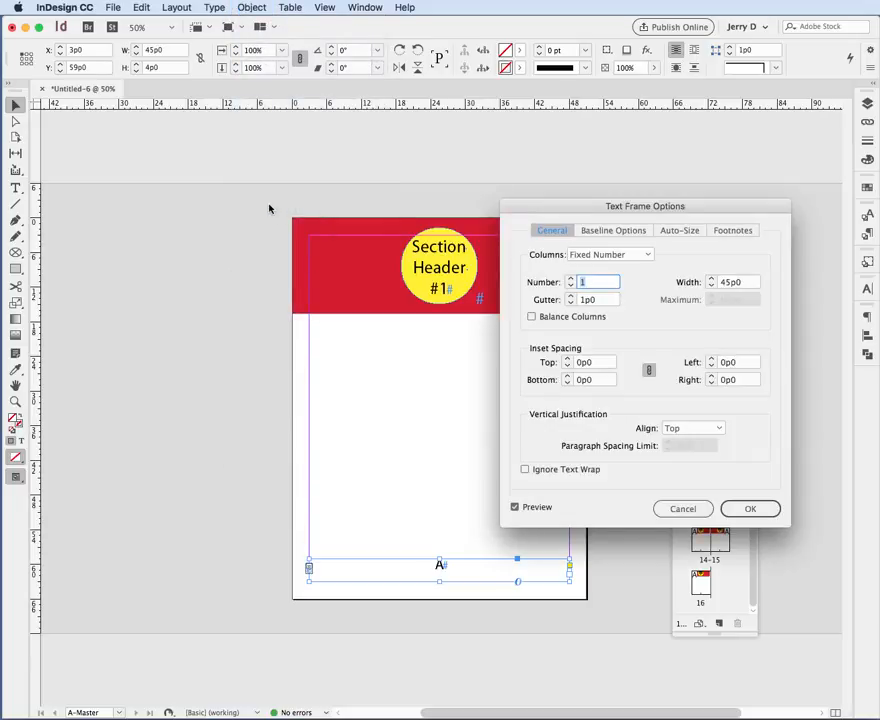
pyautogui.click(692, 428)
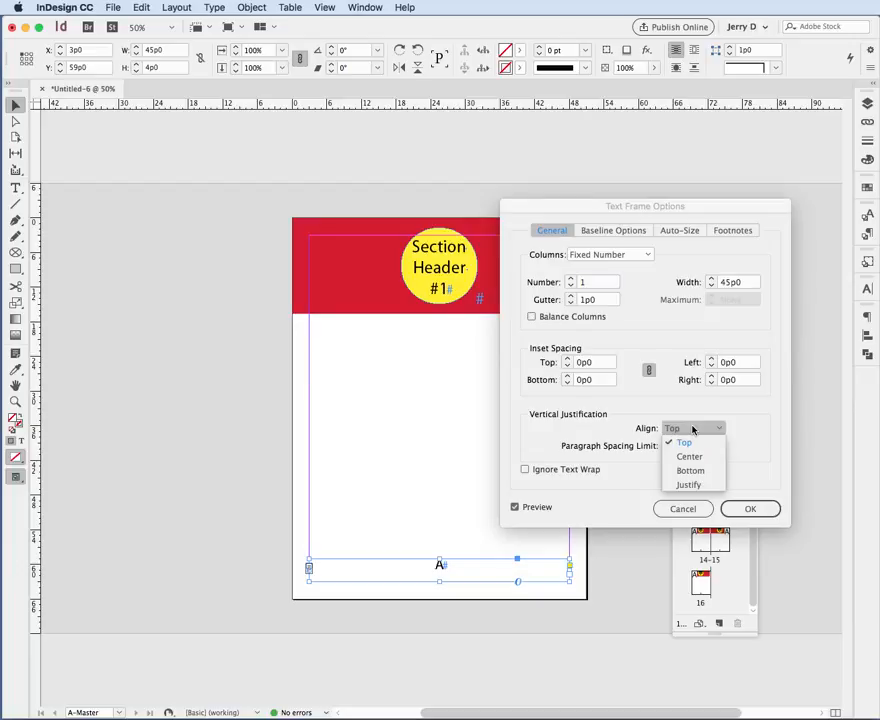
pyautogui.click(689, 472)
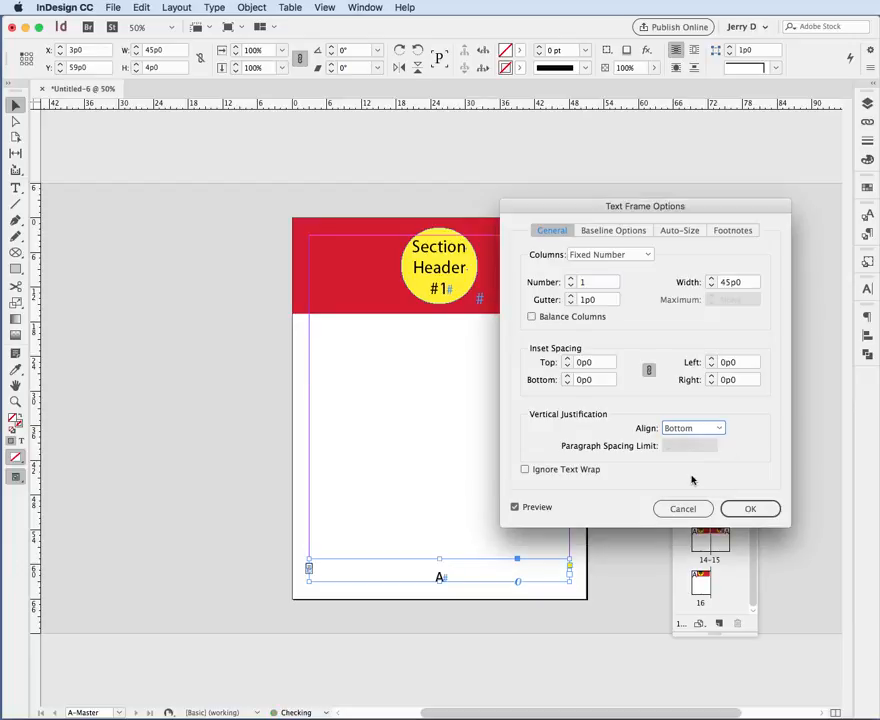
pyautogui.click(746, 512)
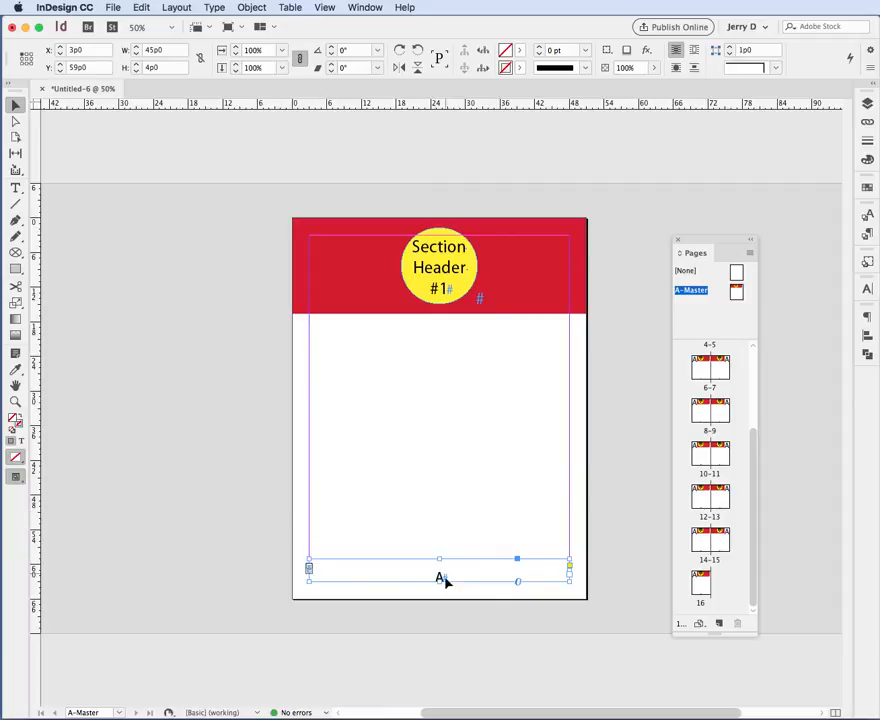
# Step: Check the section header and automatic page number on pages 4, 5 and 6
pyautogui.scroll(3, 715, 395)
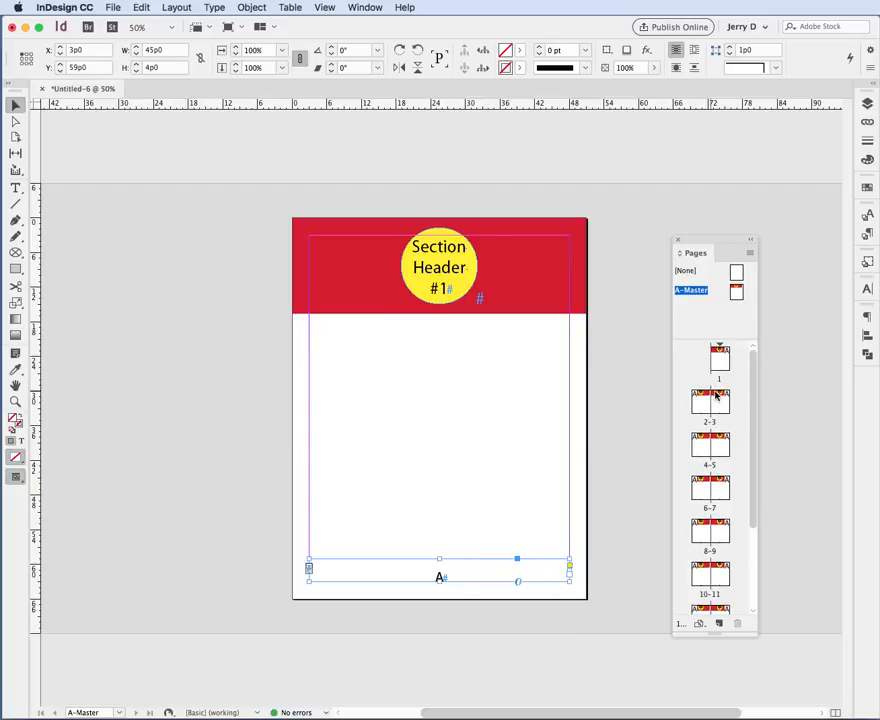
pyautogui.doubleClick(704, 456)
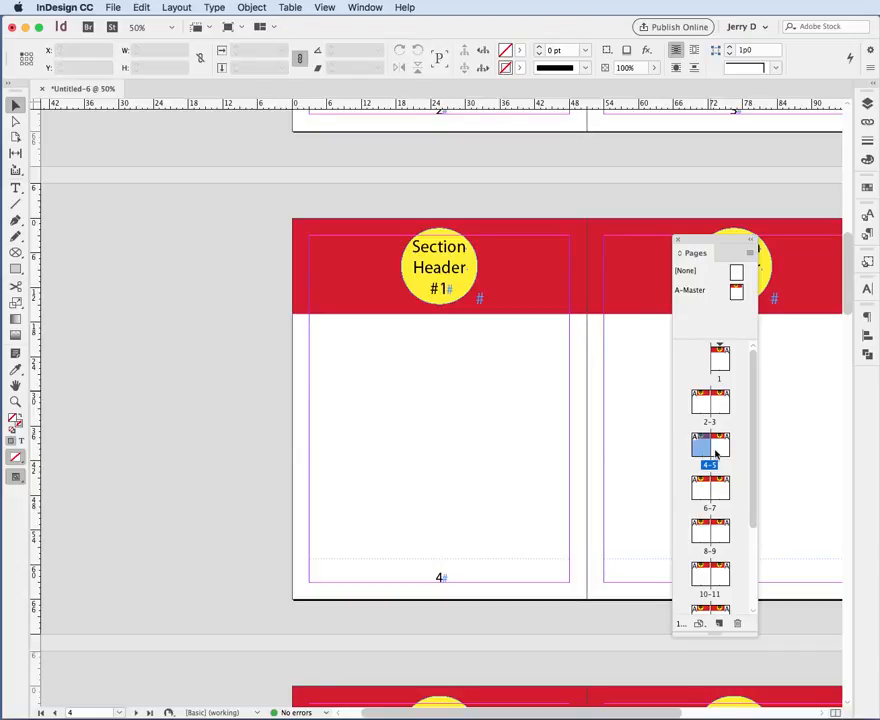
pyautogui.doubleClick(718, 446)
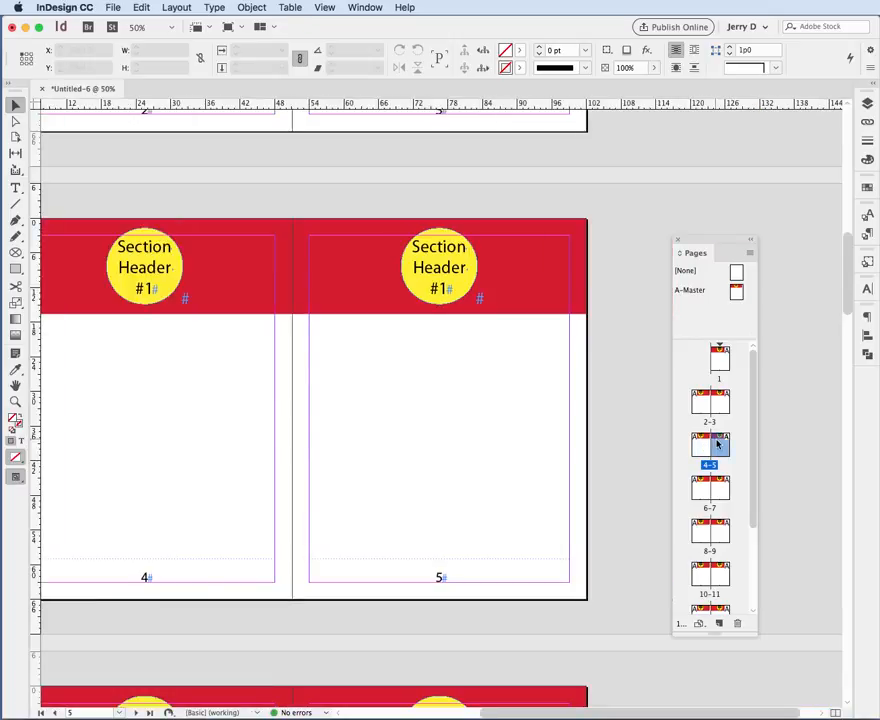
pyautogui.doubleClick(698, 489)
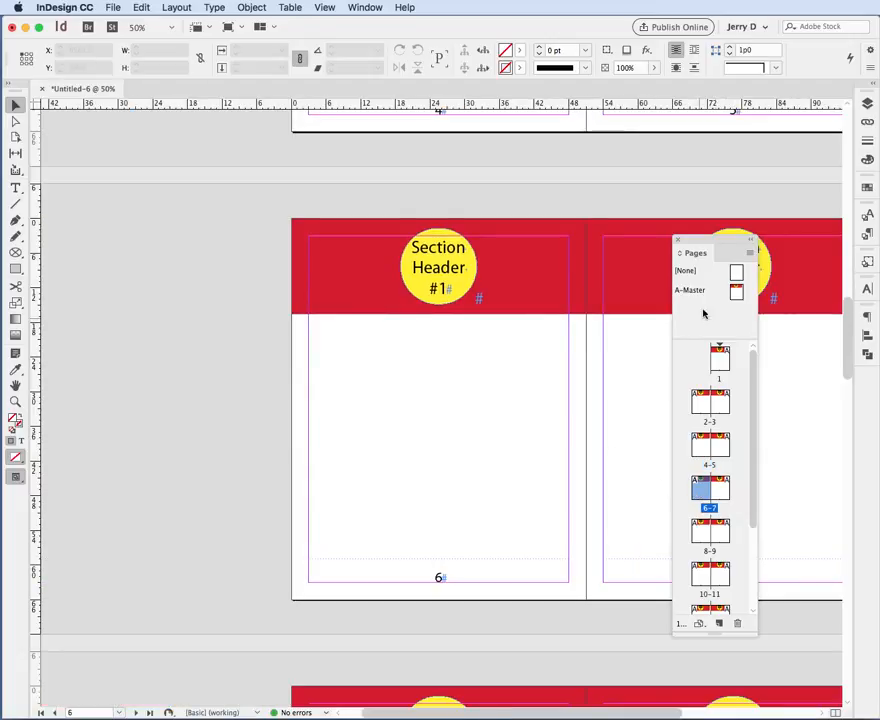
# Step: Export A-Master's red header band with its yellow section circle to the Desktop as an InDesign snippet named Section#2
pyautogui.doubleClick(737, 292)
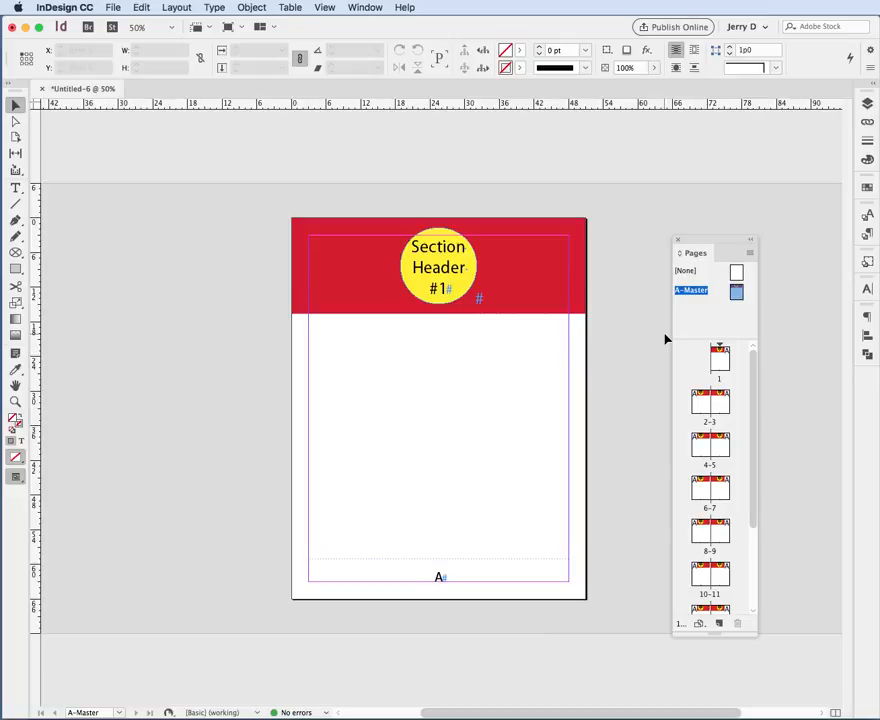
pyautogui.click(732, 318)
pyautogui.click(518, 240)
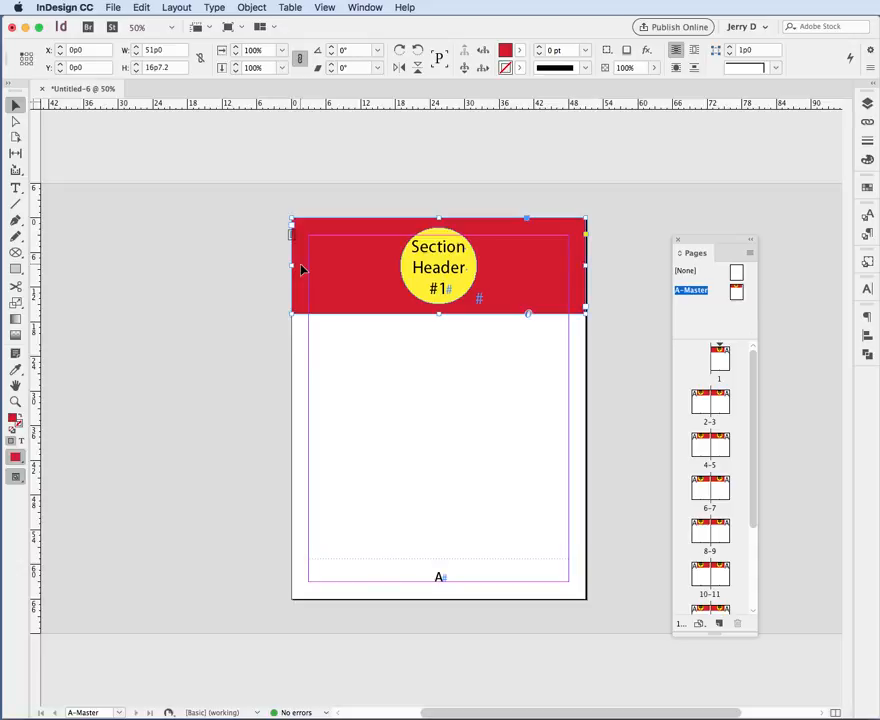
pyautogui.click(112, 8)
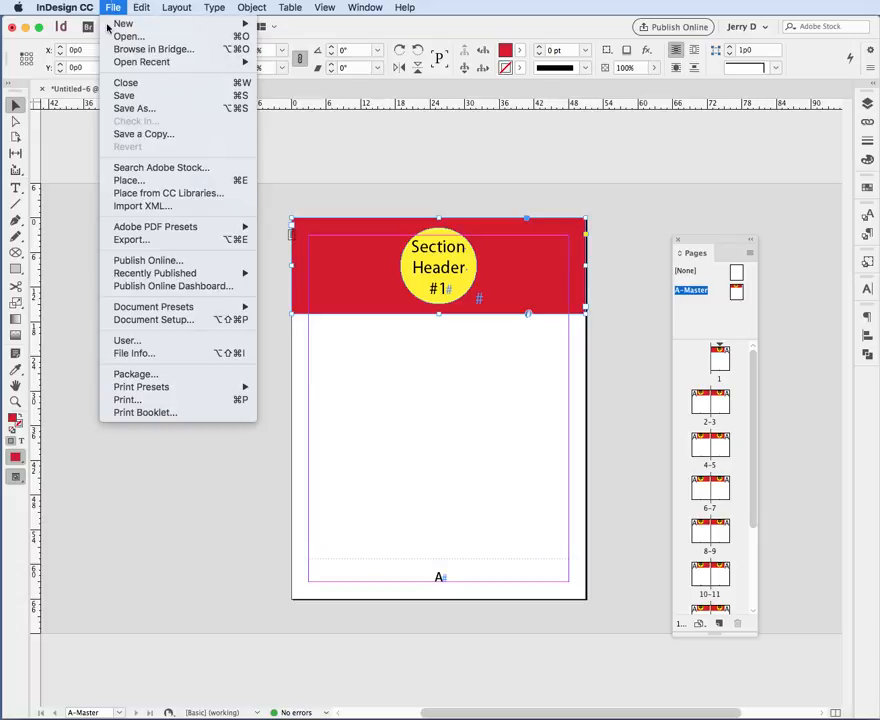
pyautogui.click(126, 240)
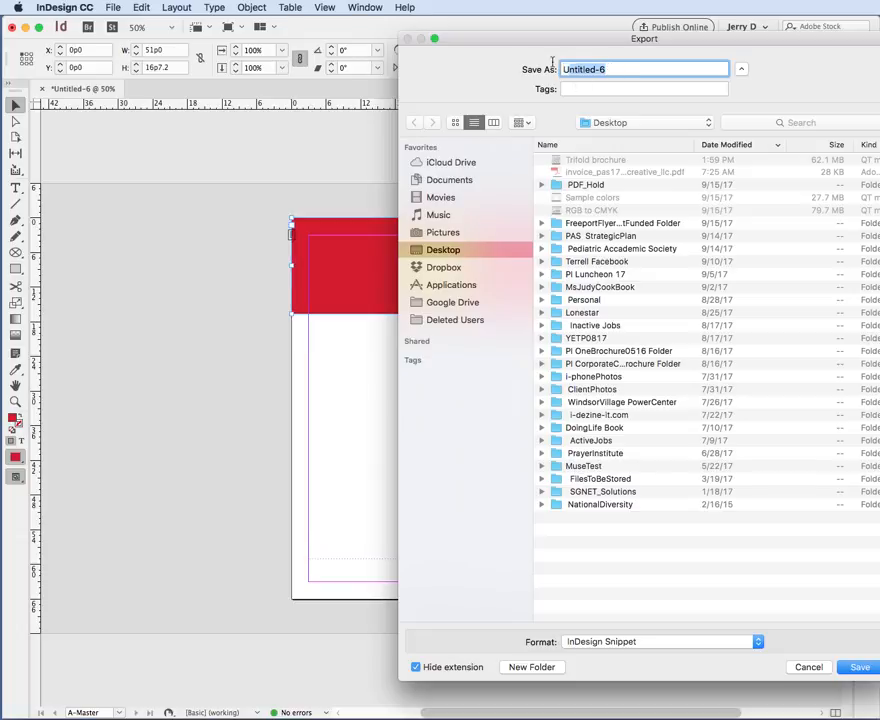
pyautogui.write('Section#2')
pyautogui.click(857, 669)
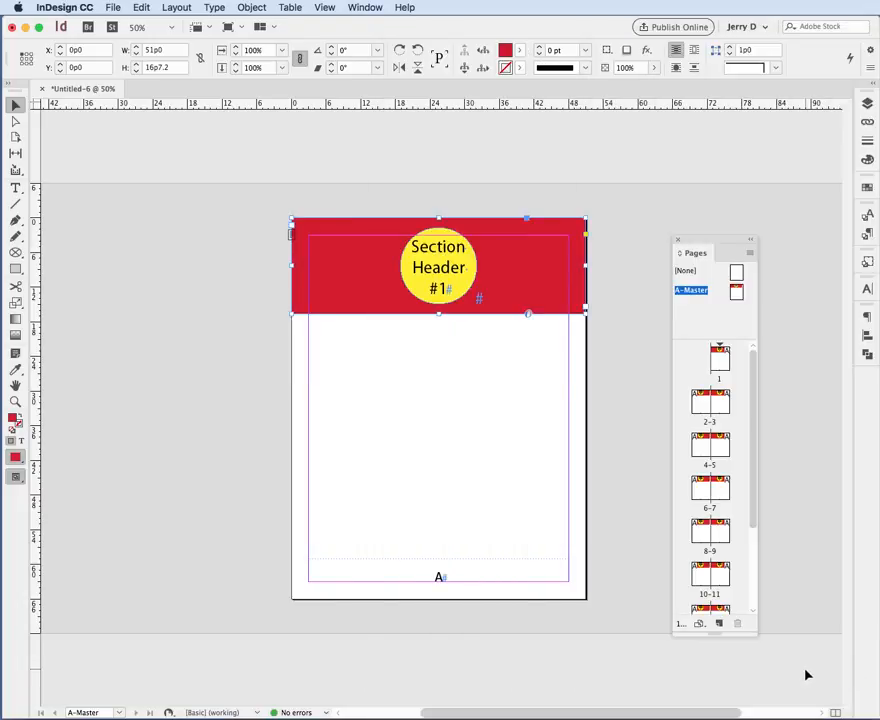
pyautogui.click(414, 160)
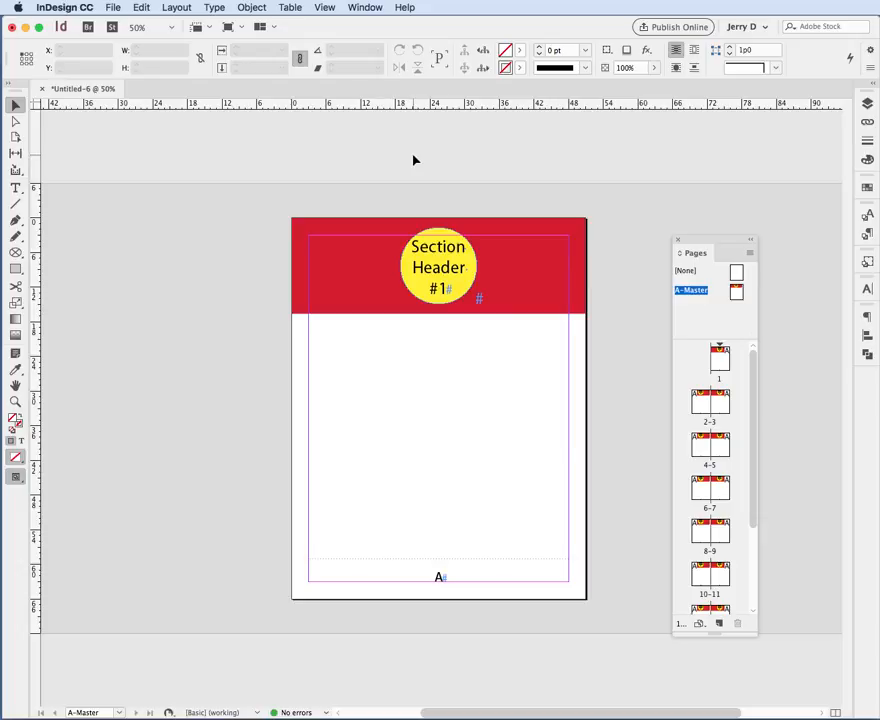
# Step: Create a new facing-pages document with 1 page, sized 51p0 by 66p0
pyautogui.press('super+n')
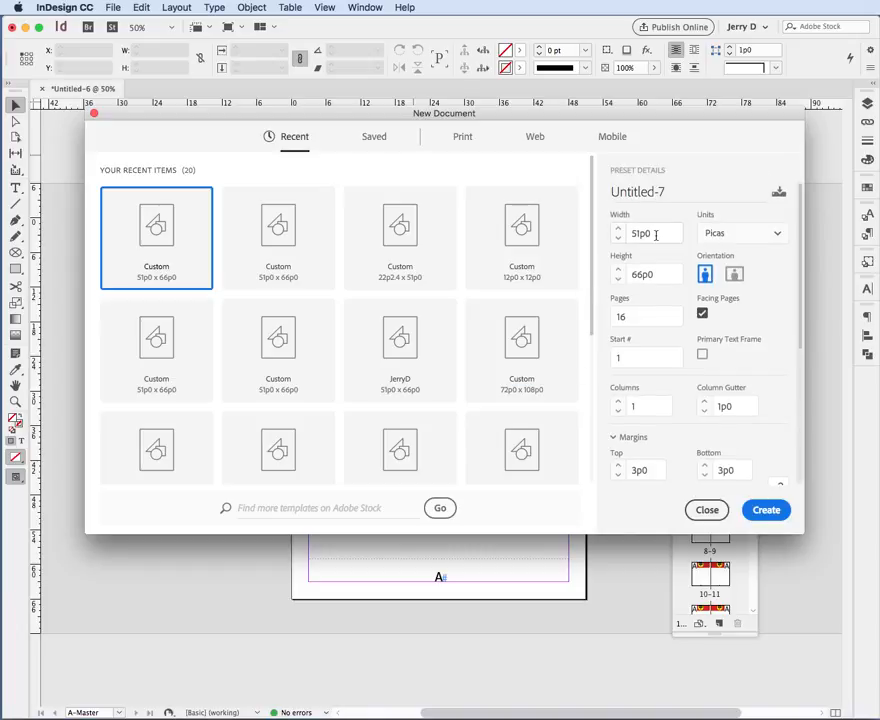
pyautogui.doubleClick(627, 313)
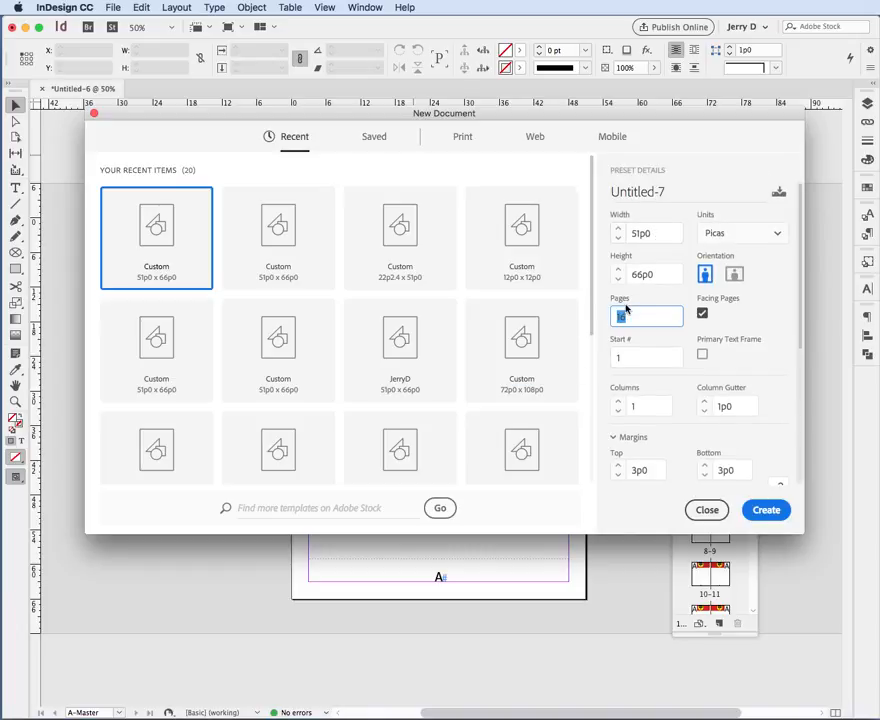
pyautogui.write('1')
pyautogui.click(762, 510)
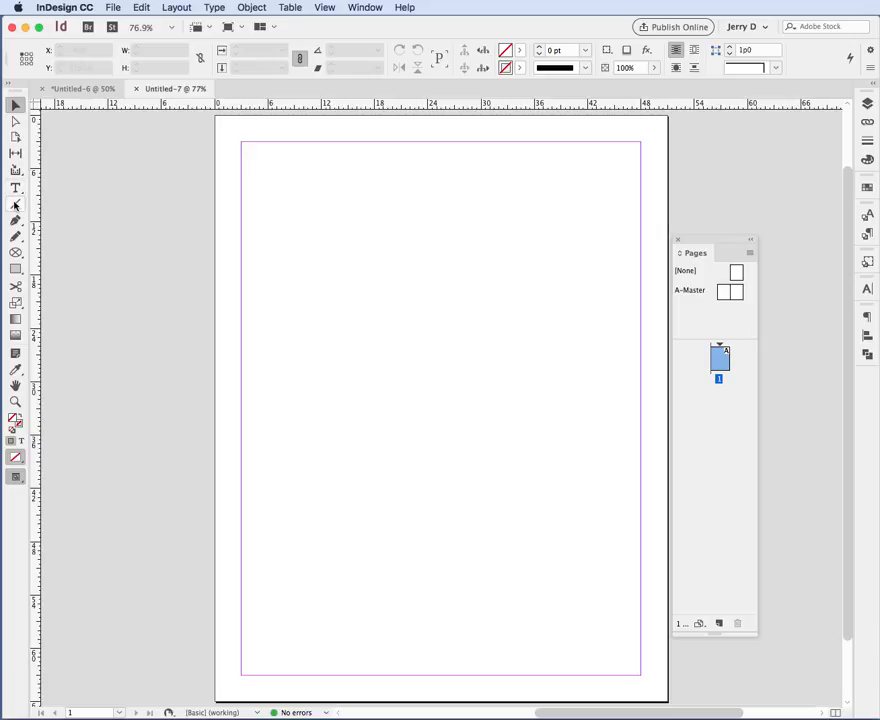
# Step: Place the Section#2.idms snippet at the new document's upper-left page corner and close that document
pyautogui.click(113, 8)
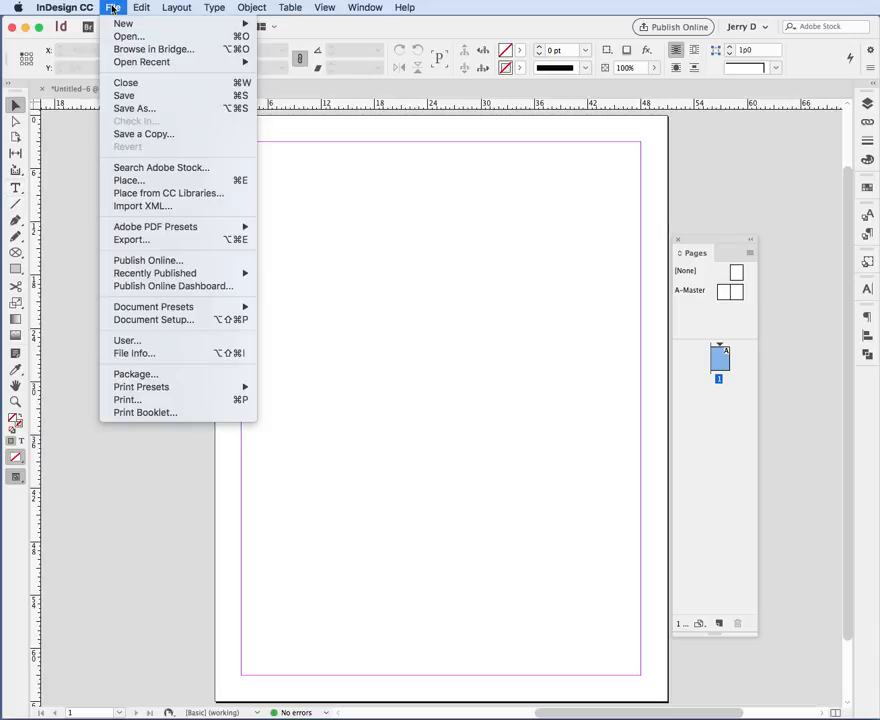
pyautogui.click(144, 182)
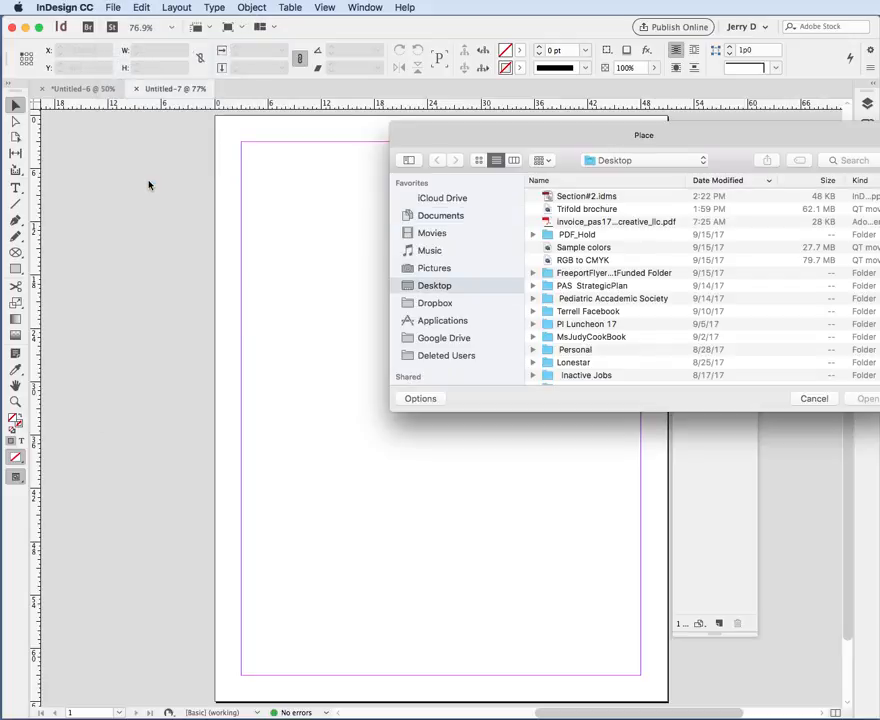
pyautogui.click(576, 196)
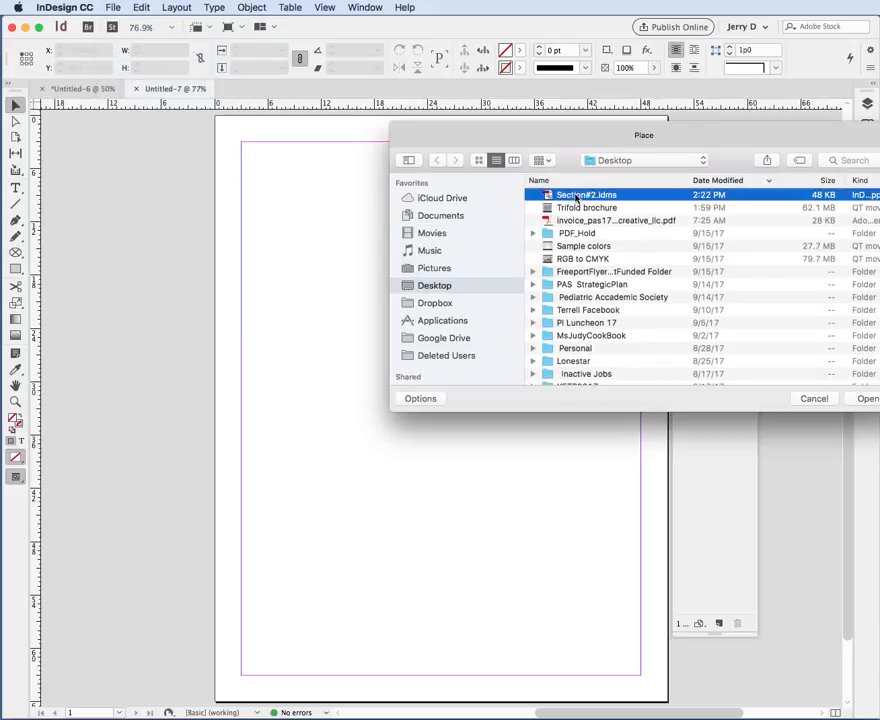
pyautogui.scroll(-1, 576, 196)
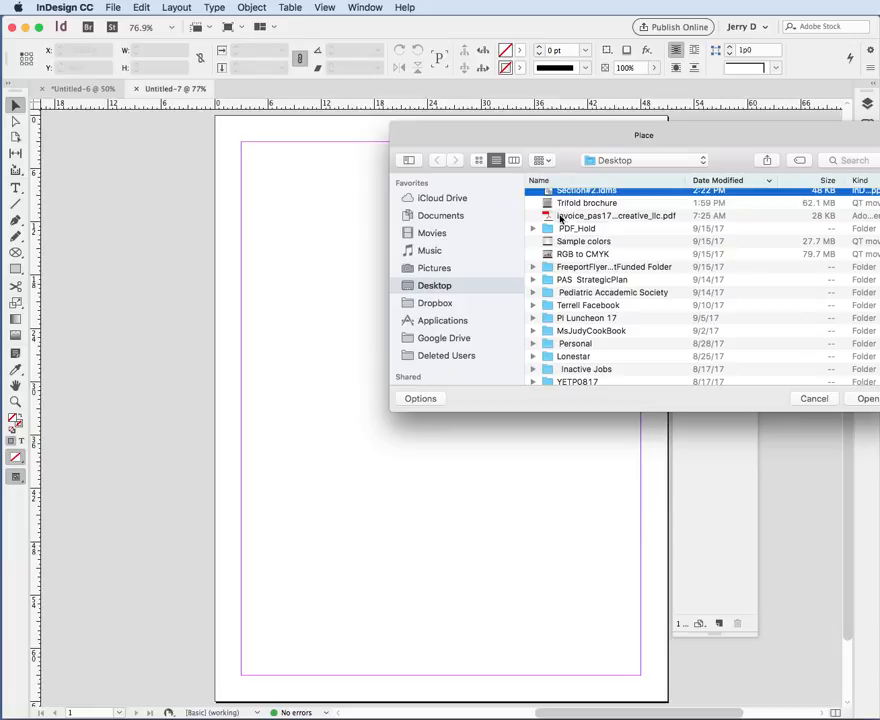
pyautogui.moveTo(583, 131); pyautogui.dragTo(515, 122)
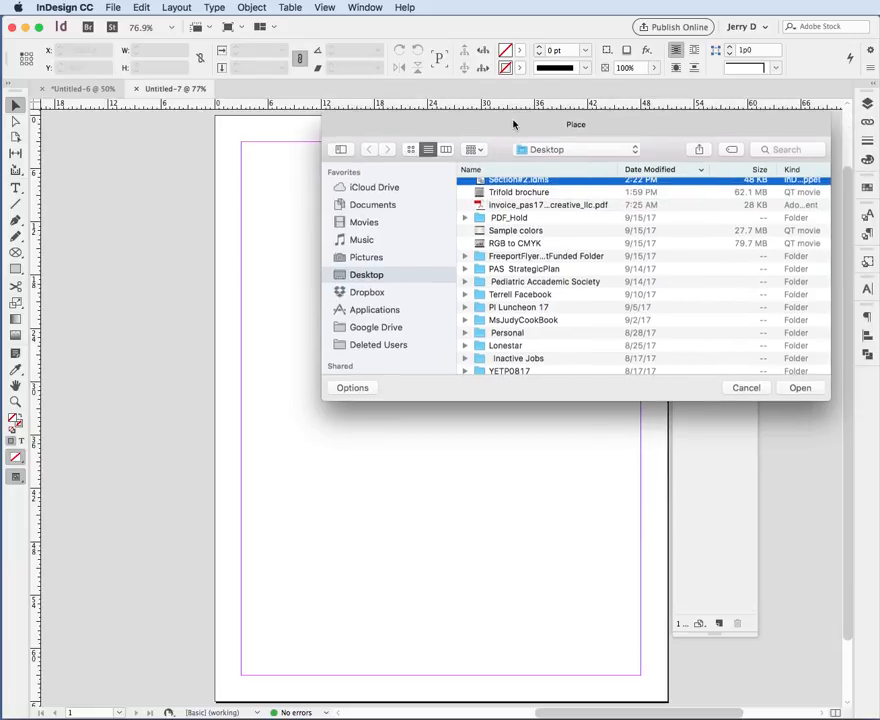
pyautogui.click(800, 388)
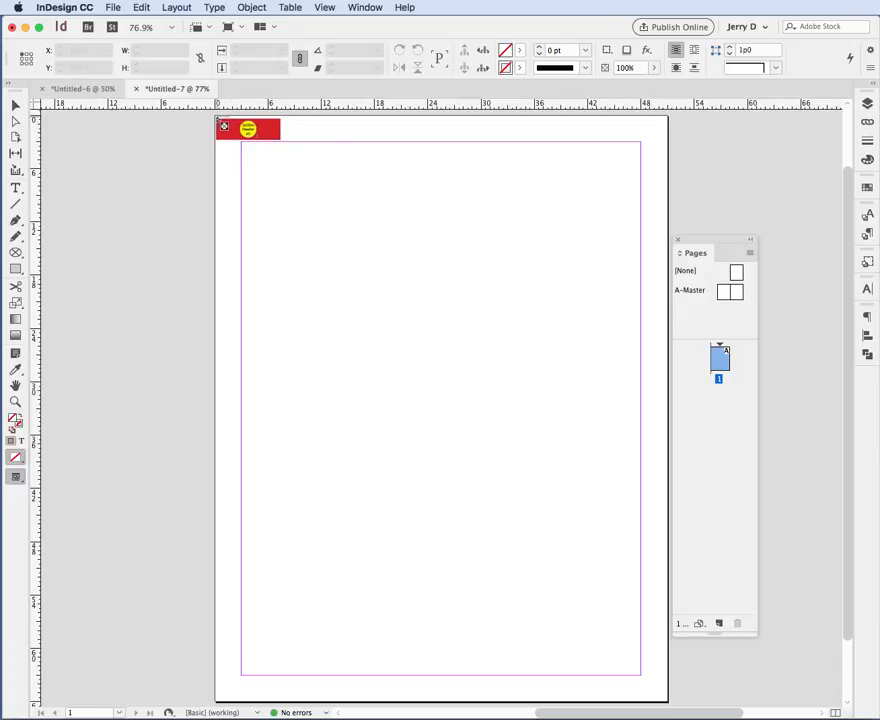
pyautogui.click(217, 119)
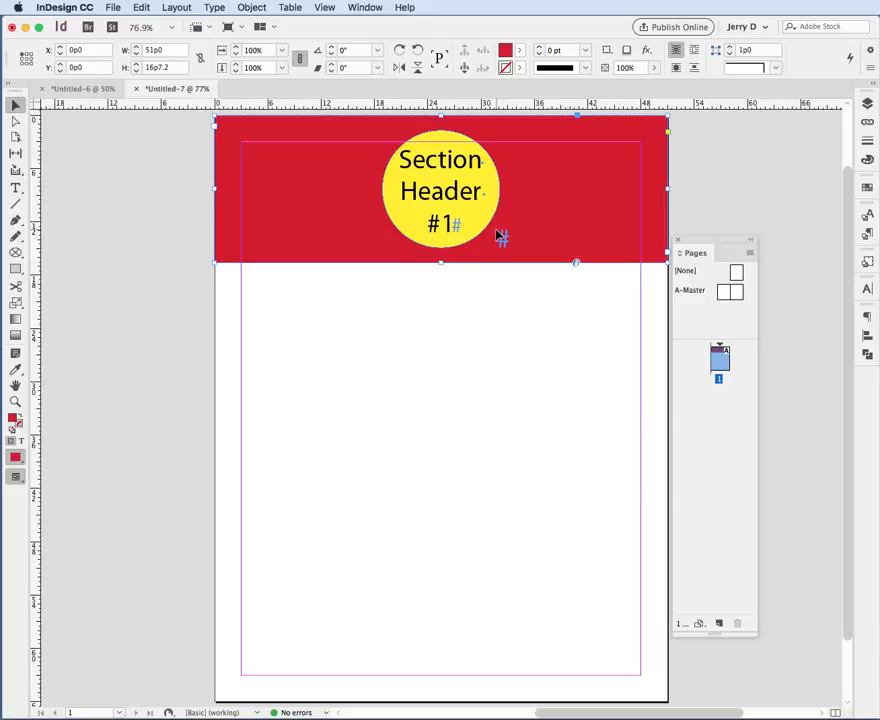
pyautogui.click(137, 88)
pyautogui.click(455, 389)
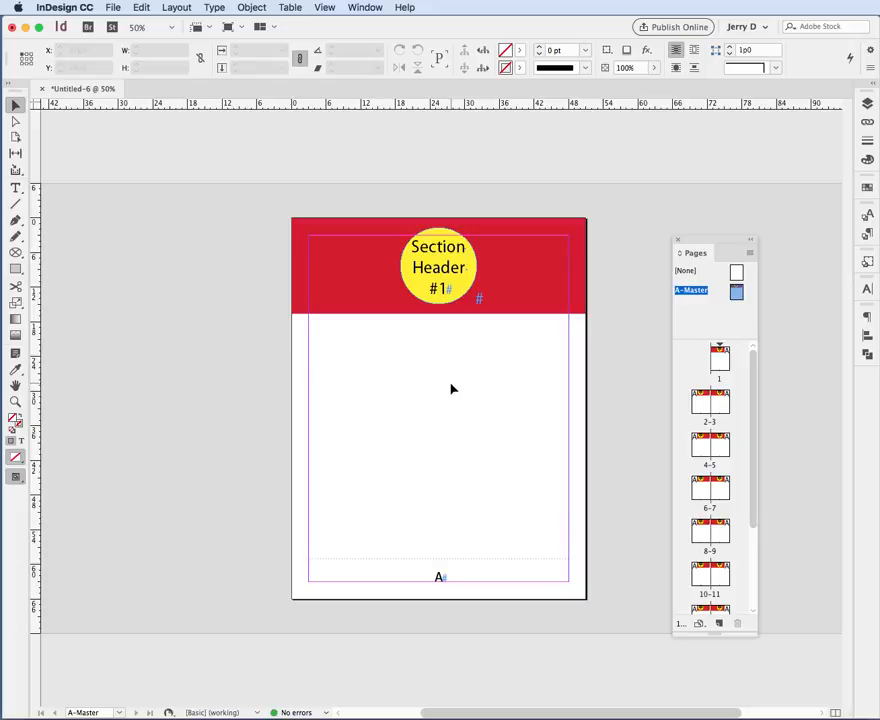
# Step: Create a new B-Master with 1 page, Letter size, based on no other master
pyautogui.hscroll(1, 452, 388)
pyautogui.hscroll(1, 452, 388)
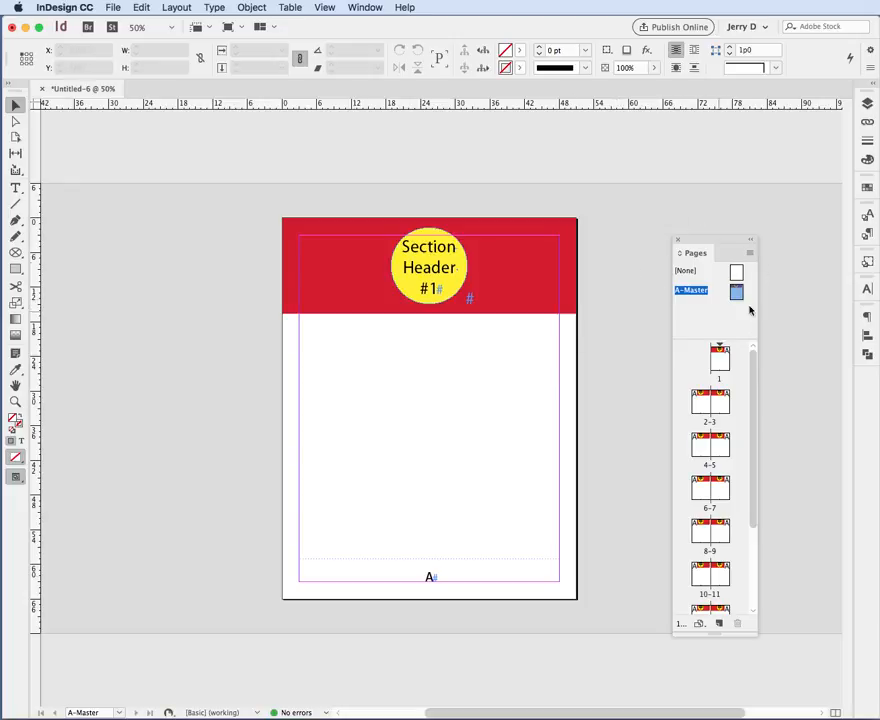
pyautogui.click(751, 255)
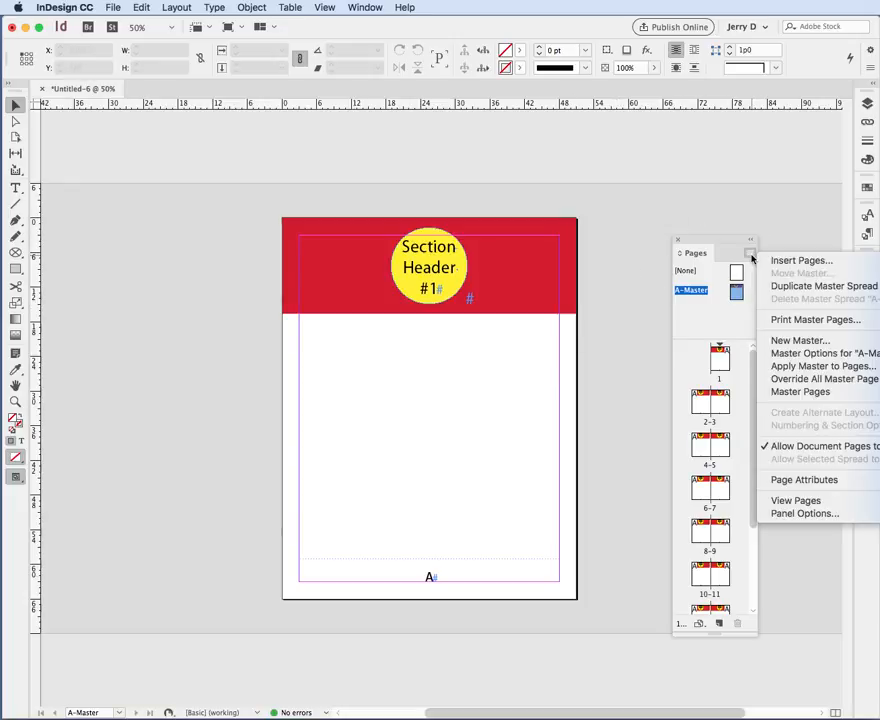
pyautogui.click(702, 241)
pyautogui.moveTo(728, 243); pyautogui.dragTo(620, 215)
pyautogui.click(642, 227)
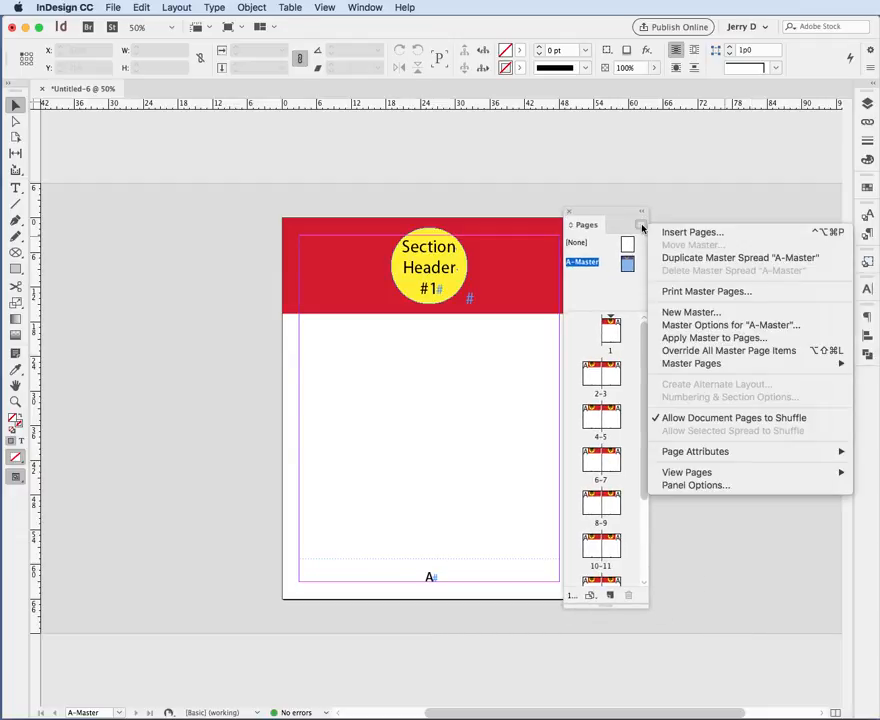
pyautogui.click(719, 313)
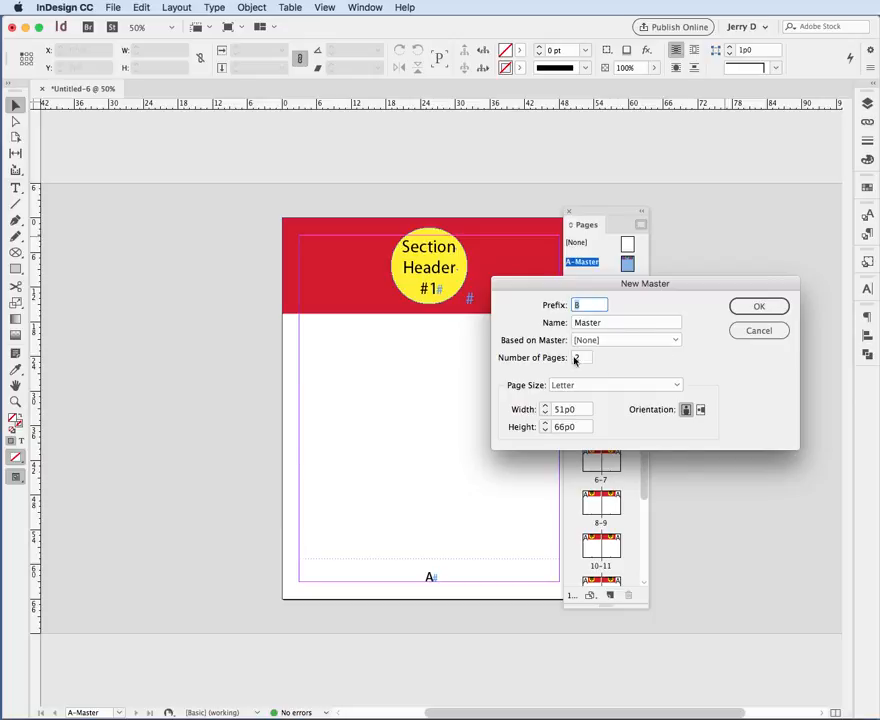
pyautogui.click(579, 358)
pyautogui.write('1')
pyautogui.click(784, 307)
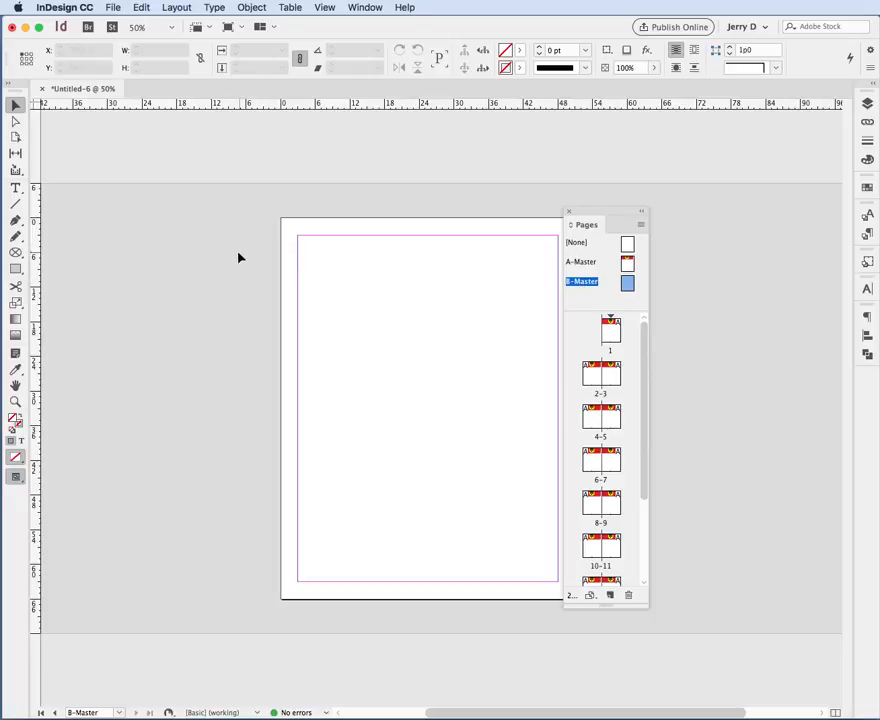
# Step: Place the Section#2.idms snippet at the upper-left page corner of B-Master
pyautogui.click(111, 8)
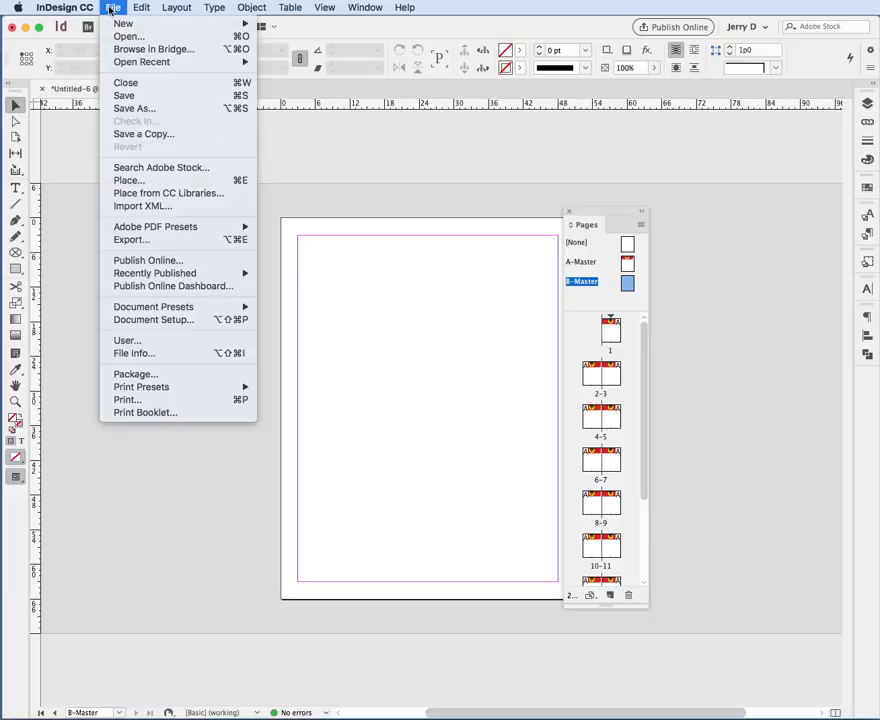
pyautogui.click(130, 181)
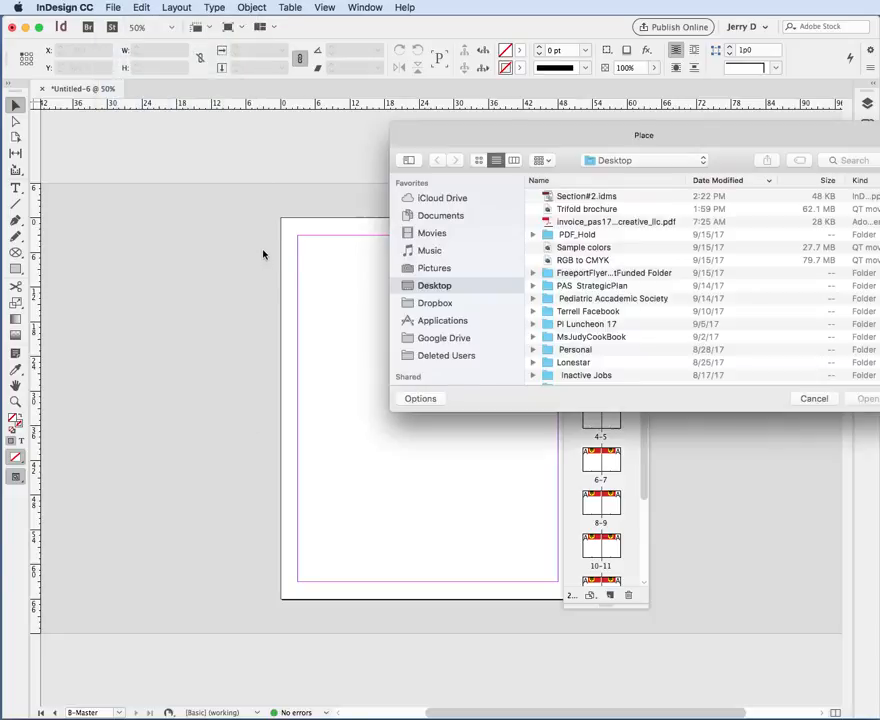
pyautogui.click(588, 195)
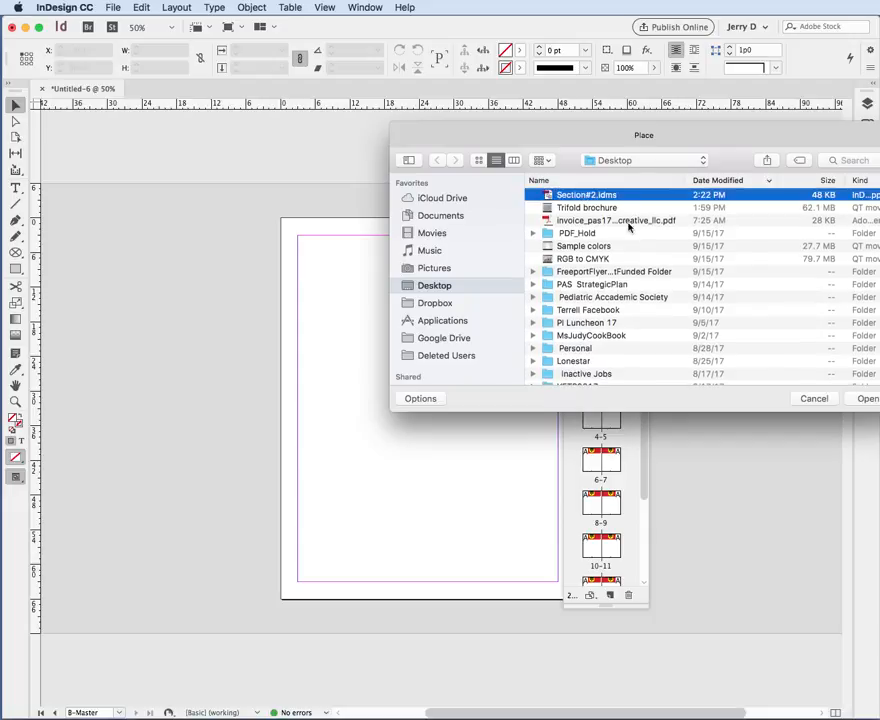
pyautogui.click(858, 400)
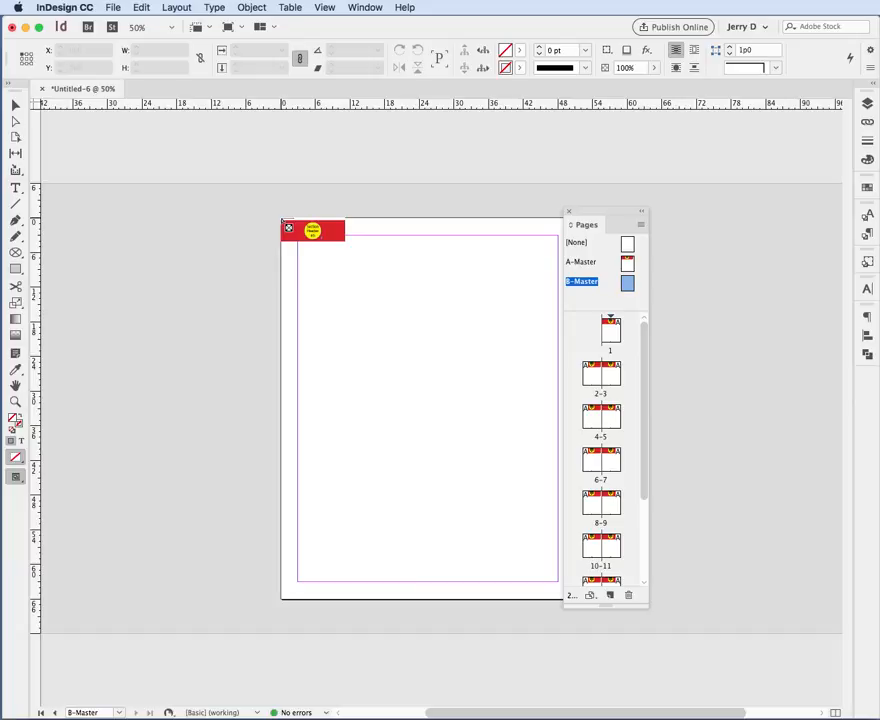
pyautogui.click(283, 220)
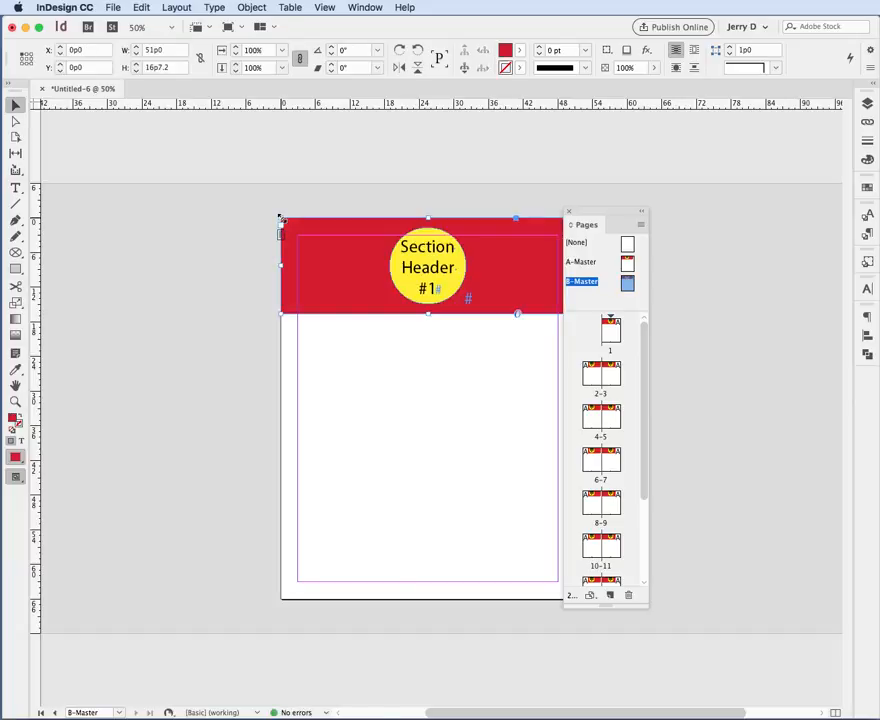
# Step: Change the number in B-Master's section header to 2 and deselect the text
pyautogui.doubleClick(429, 290)
pyautogui.moveTo(428, 289); pyautogui.dragTo(437, 289)
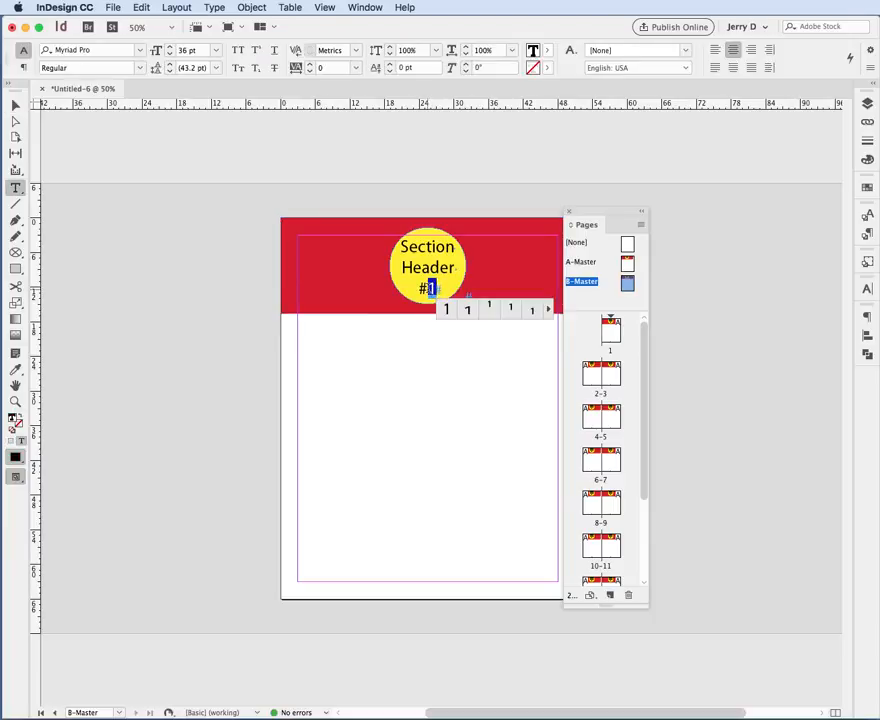
pyautogui.write('2')
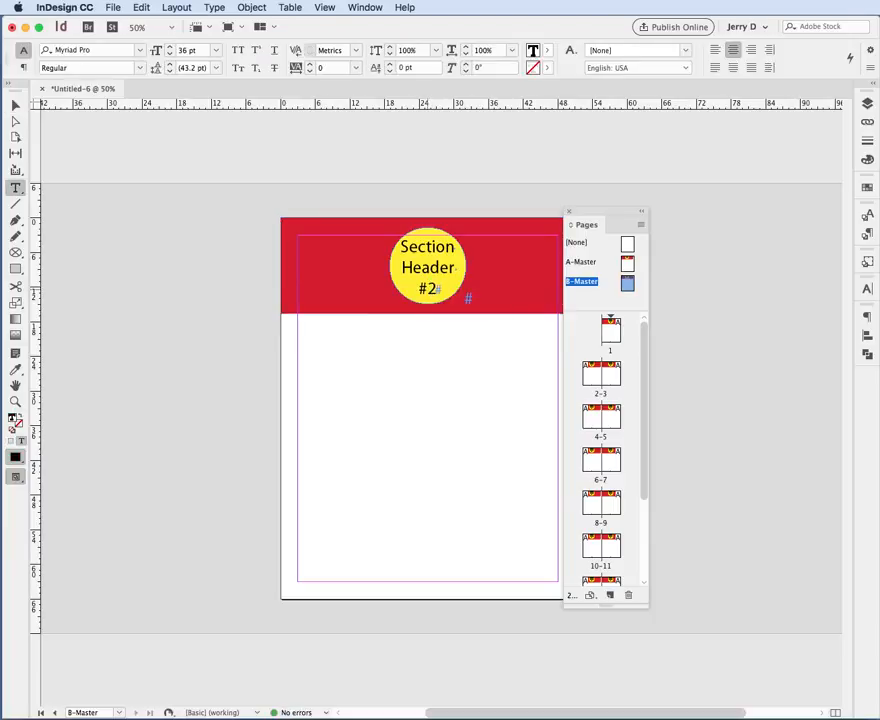
pyautogui.click(15, 104)
pyautogui.click(222, 355)
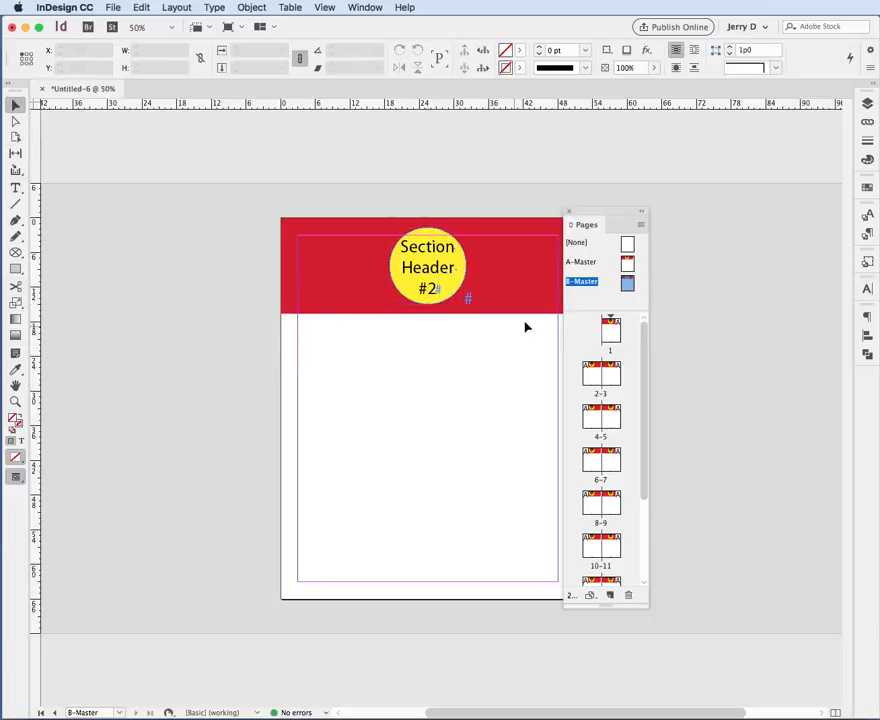
# Step: Compare the headers on A-Master and B-Master and review the thumbnails of all document pages
pyautogui.doubleClick(628, 263)
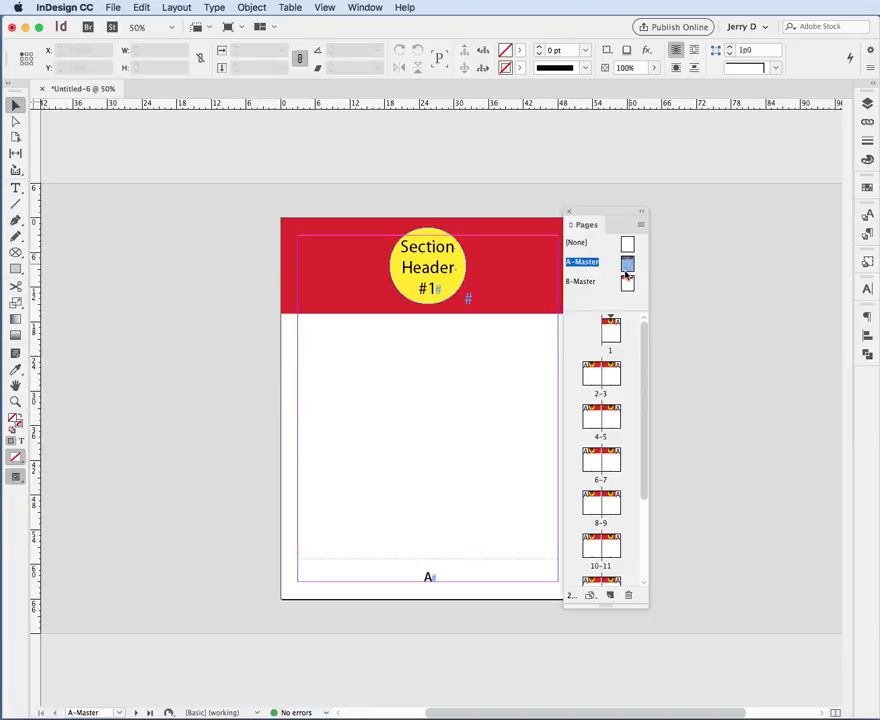
pyautogui.doubleClick(628, 284)
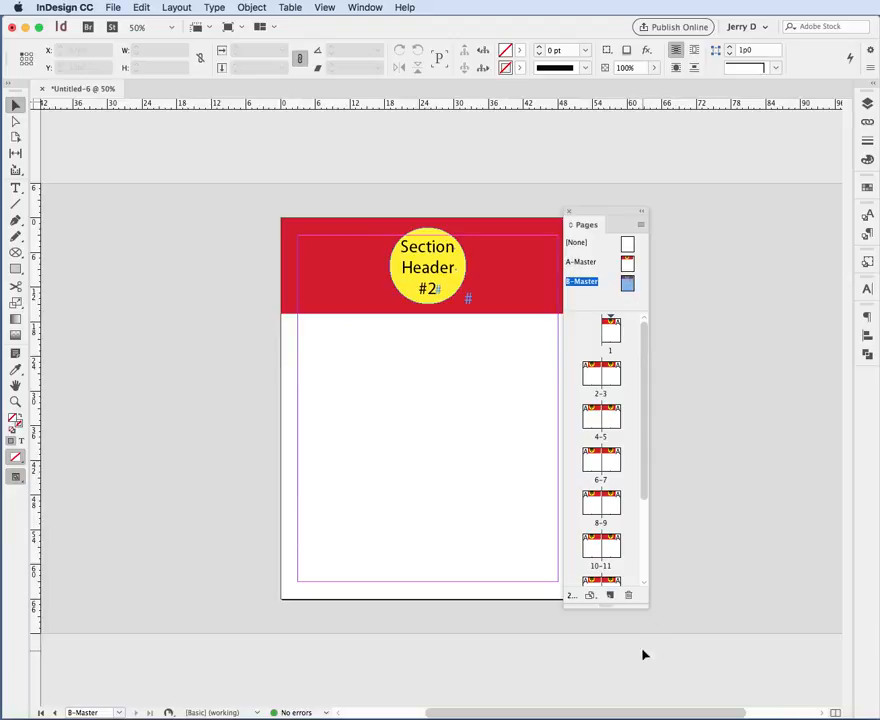
pyautogui.moveTo(607, 606); pyautogui.dragTo(603, 686)
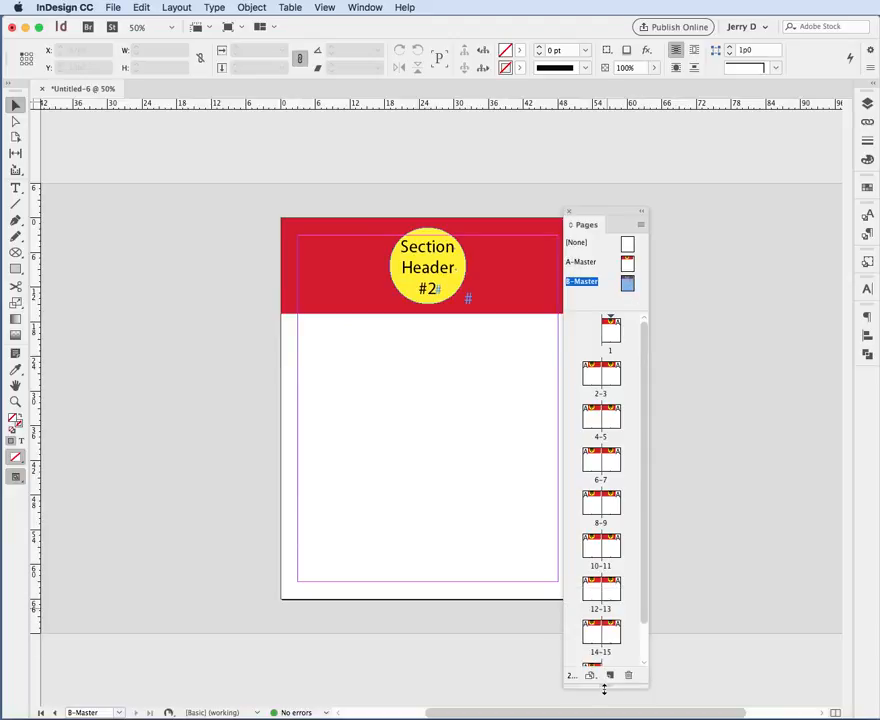
pyautogui.scroll(-1, 611, 551)
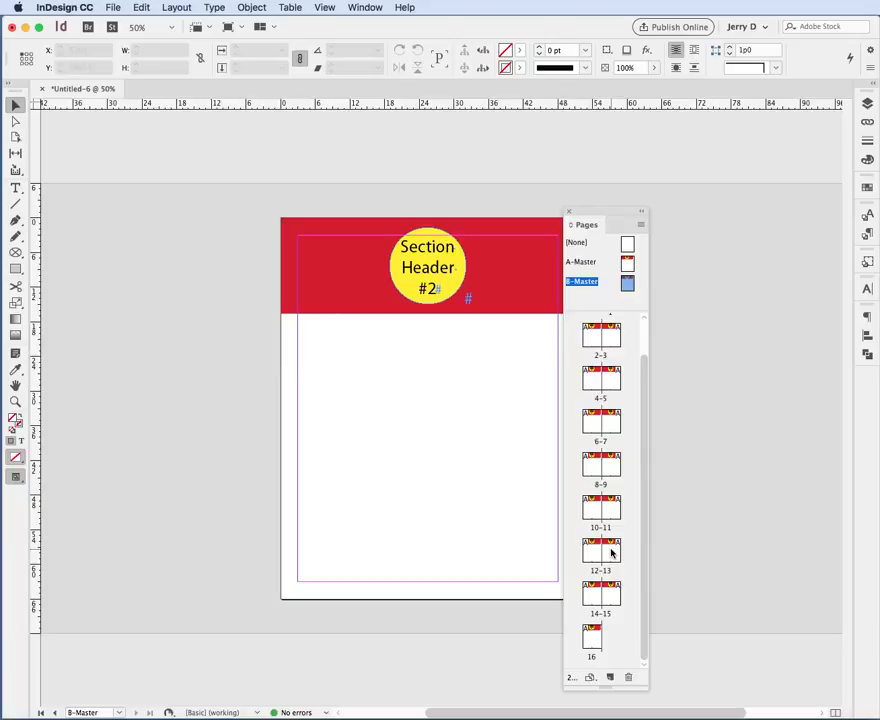
pyautogui.scroll(2, 612, 551)
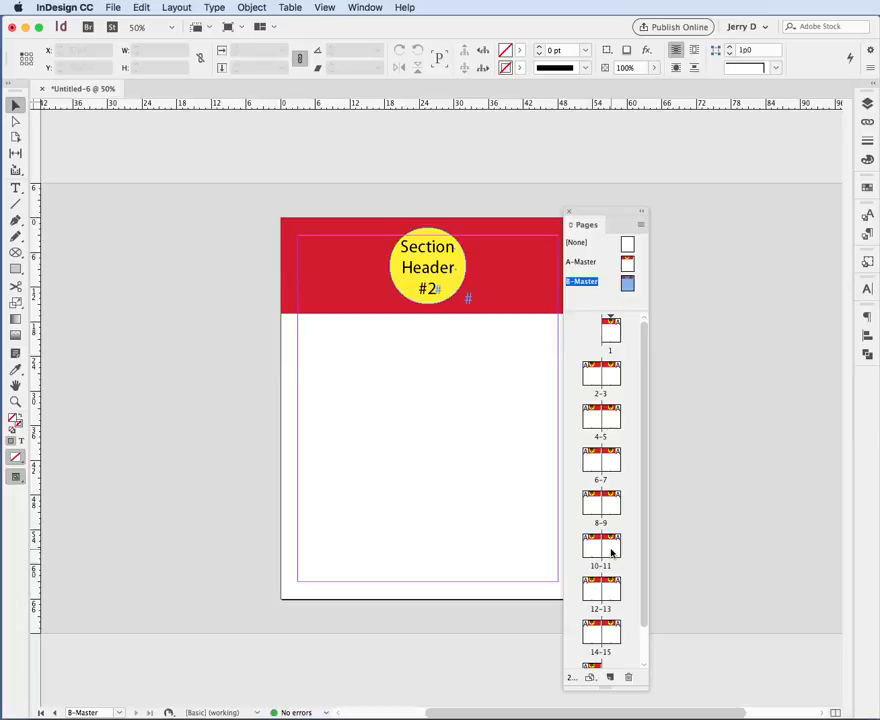
# Step: Apply B-Master to document pages 9-16
pyautogui.scroll(-2, 612, 552)
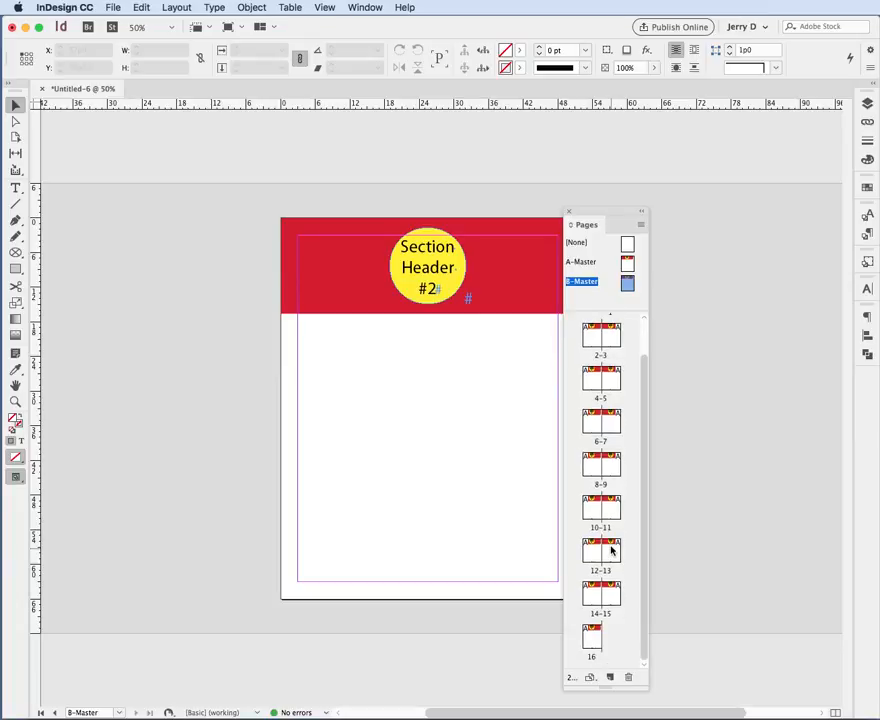
pyautogui.click(612, 462)
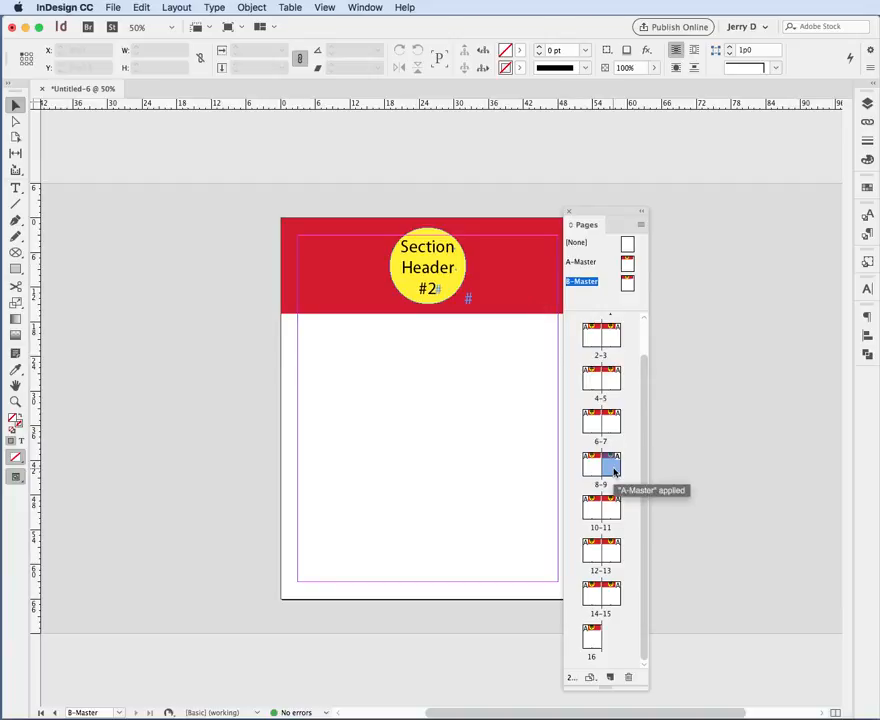
pyautogui.keyDown('shift'); pyautogui.click(589, 641); pyautogui.keyUp('shift')
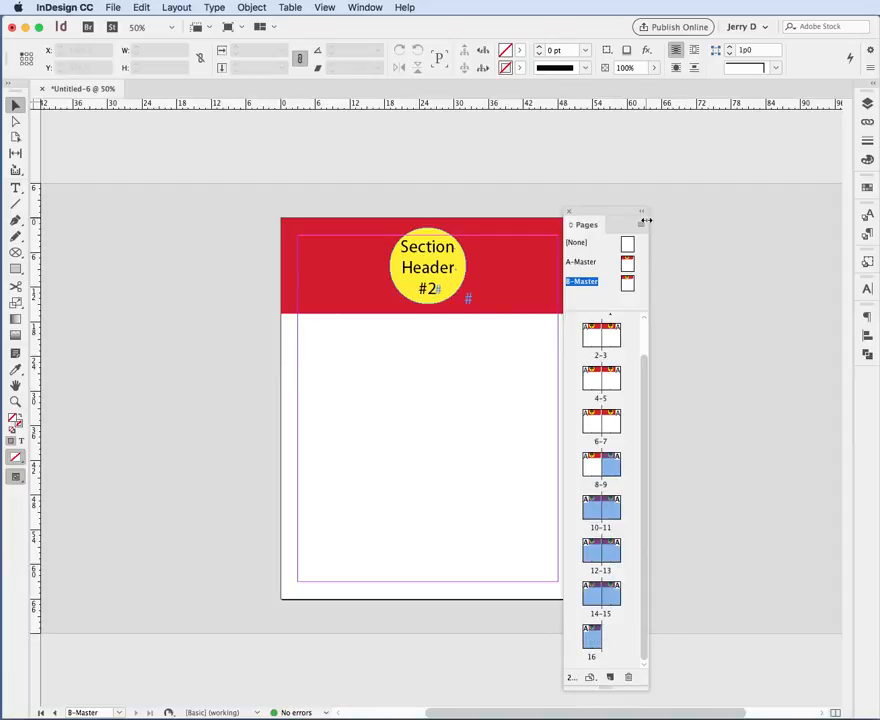
pyautogui.click(641, 228)
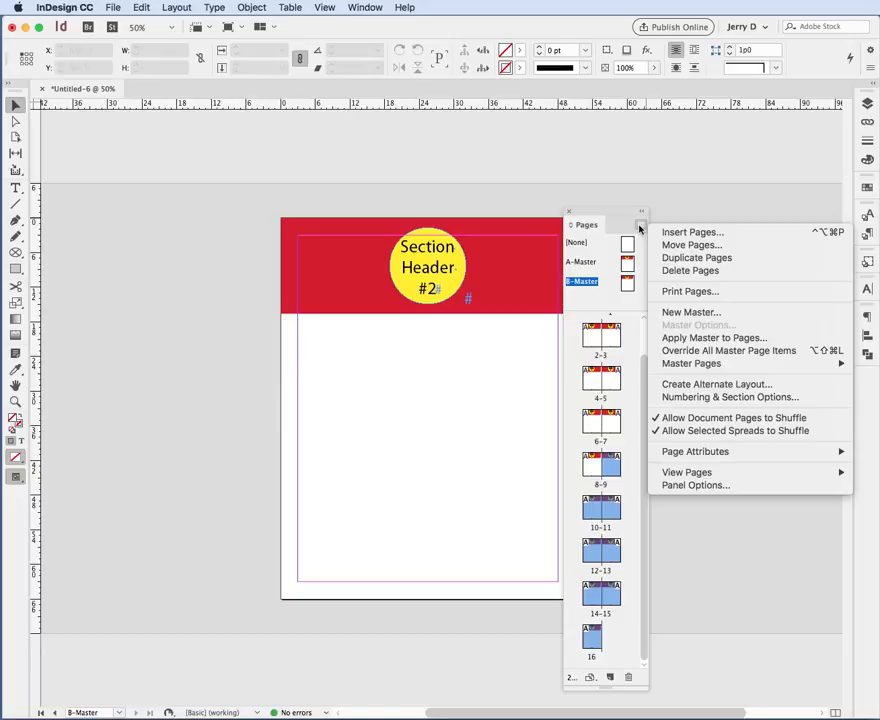
pyautogui.click(686, 340)
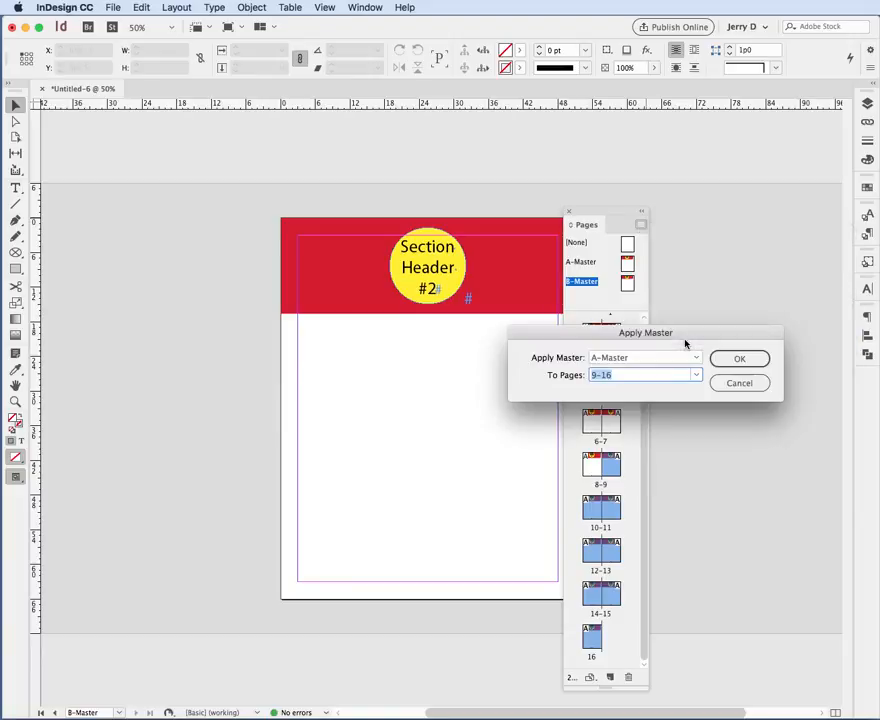
pyautogui.click(682, 358)
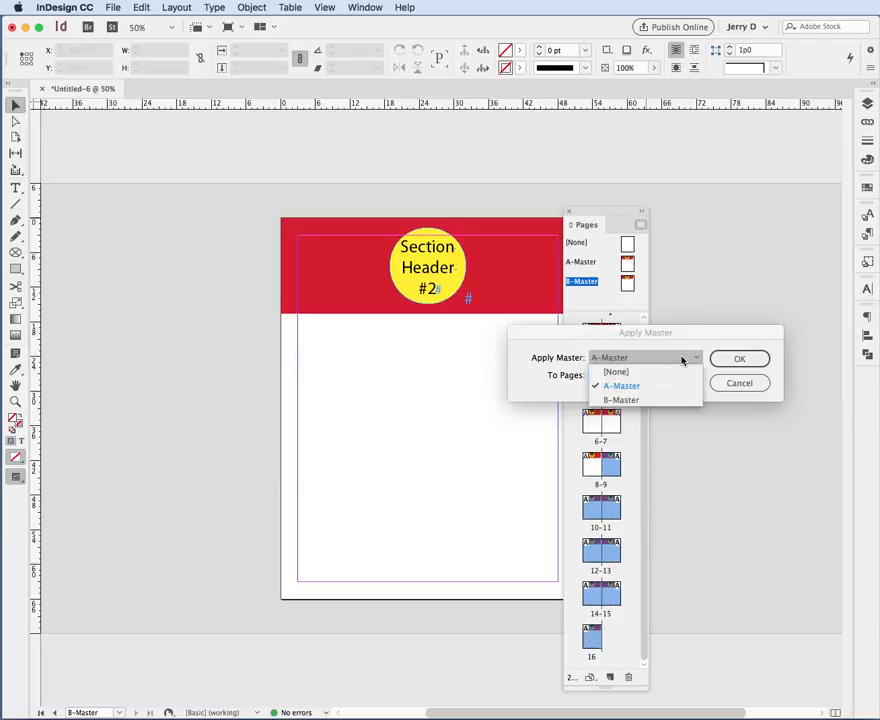
pyautogui.click(628, 400)
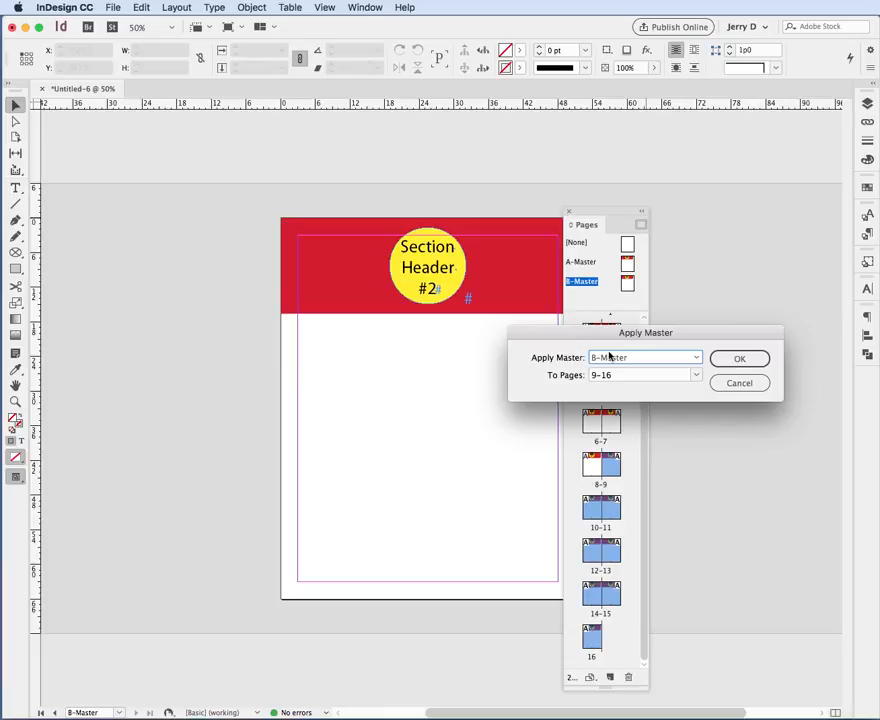
pyautogui.click(739, 359)
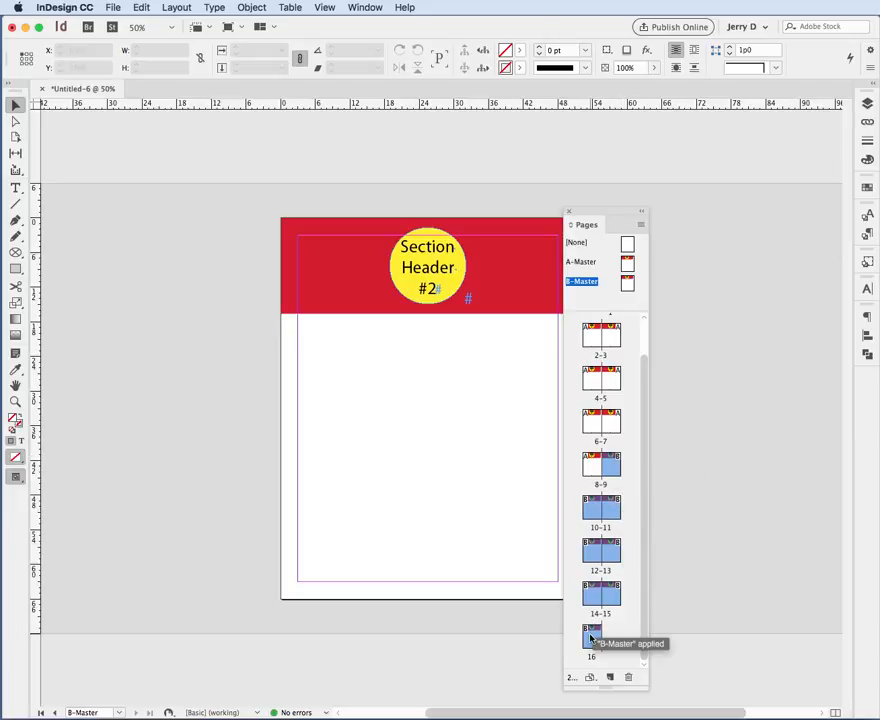
# Step: Inspect the page 8-9 spread, moving the Pages panel clear, and compare A-Master and B-Master for the page-number footer
pyautogui.doubleClick(614, 467)
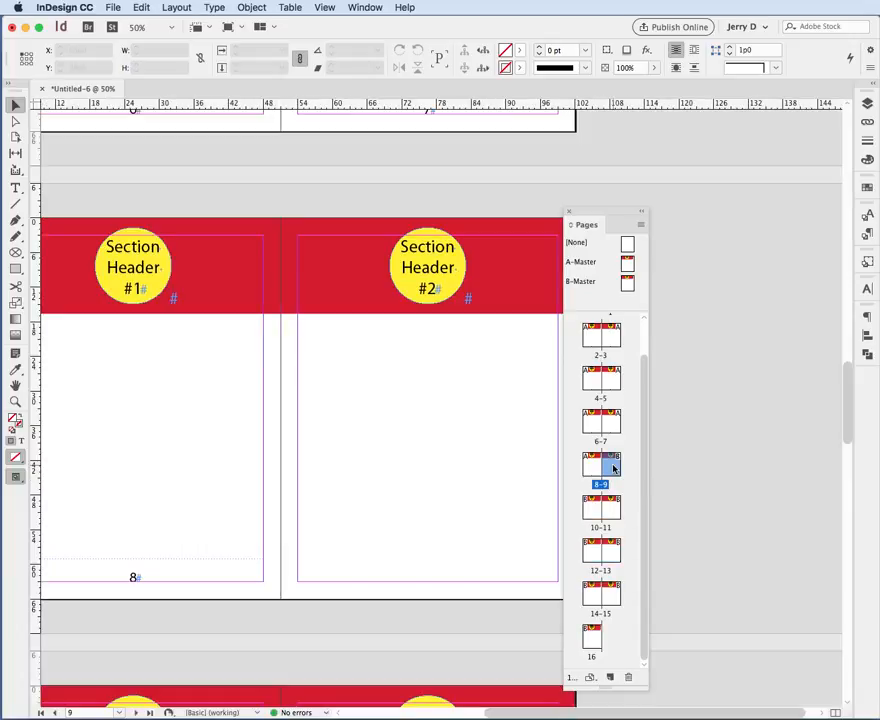
pyautogui.moveTo(610, 216); pyautogui.dragTo(687, 193)
pyautogui.moveTo(407, 193); pyautogui.dragTo(467, 159)
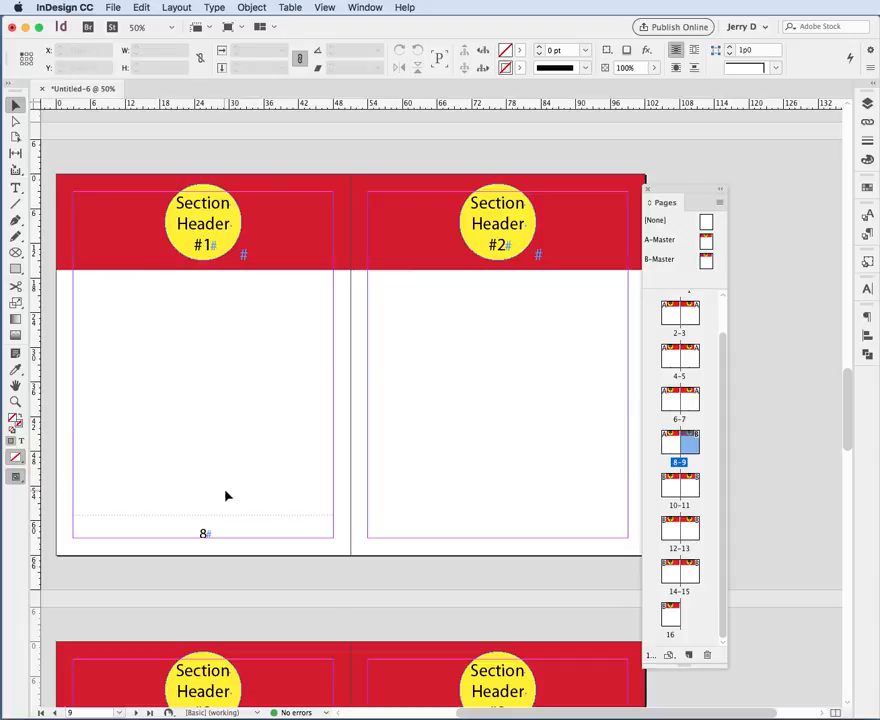
pyautogui.doubleClick(706, 264)
pyautogui.doubleClick(707, 241)
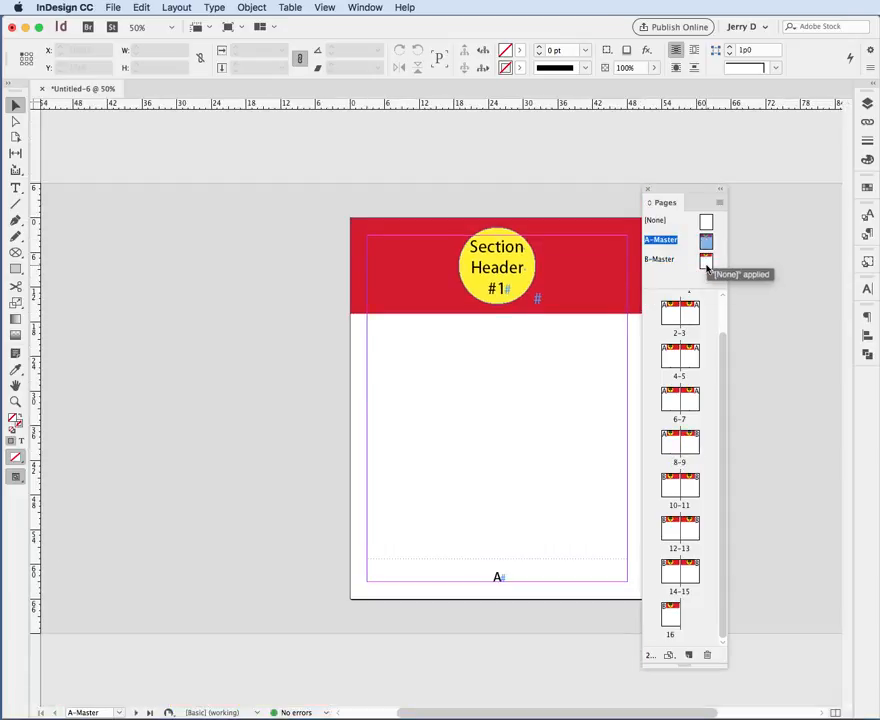
pyautogui.doubleClick(706, 264)
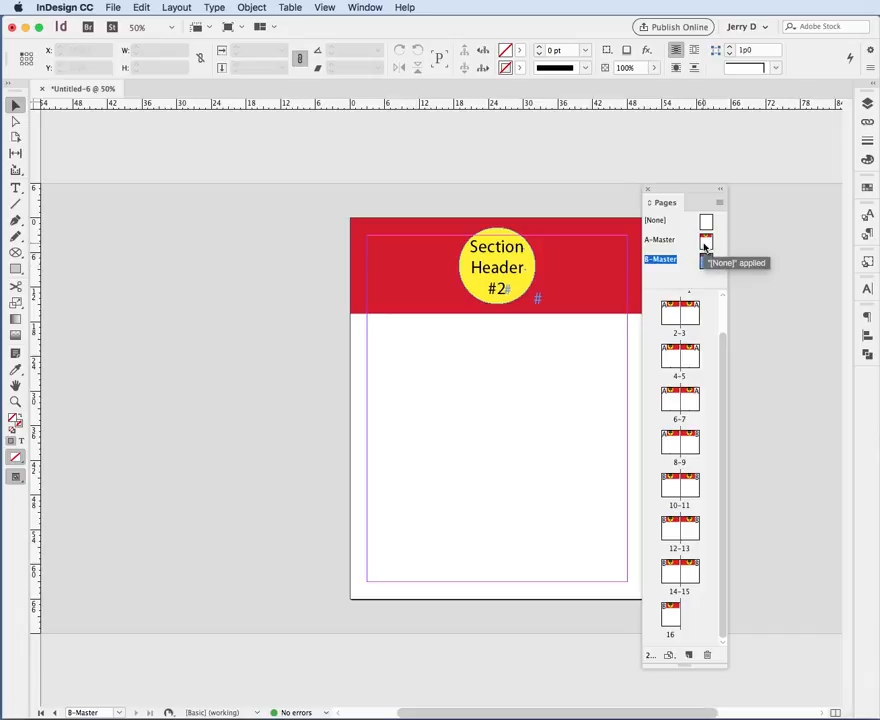
# Step: Copy the page-number text frame from the foot of A-Master and paste it in place on B-Master, then deselect it
pyautogui.doubleClick(705, 243)
pyautogui.click(556, 577)
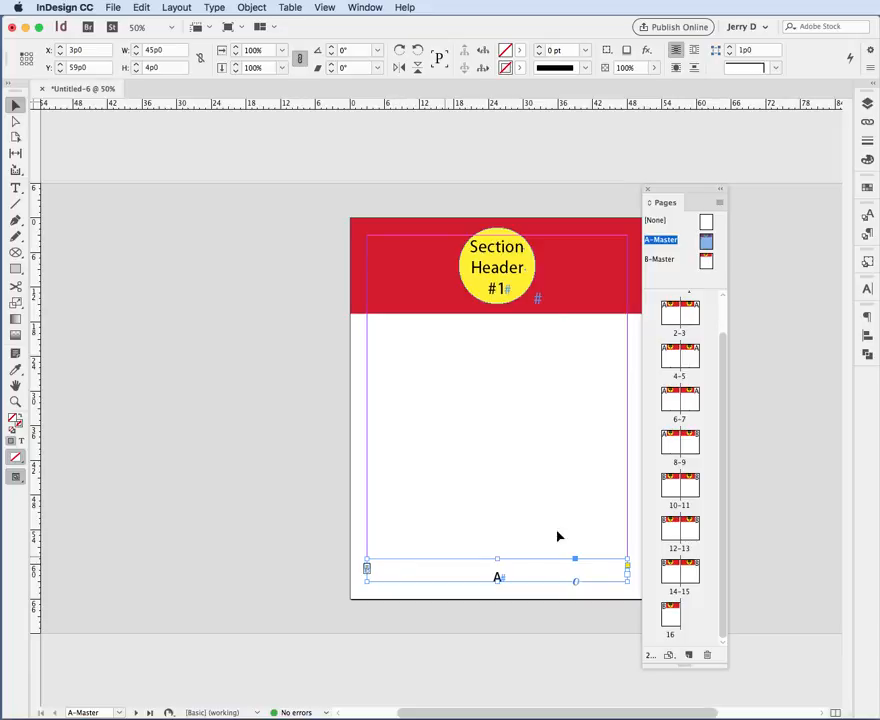
pyautogui.doubleClick(706, 261)
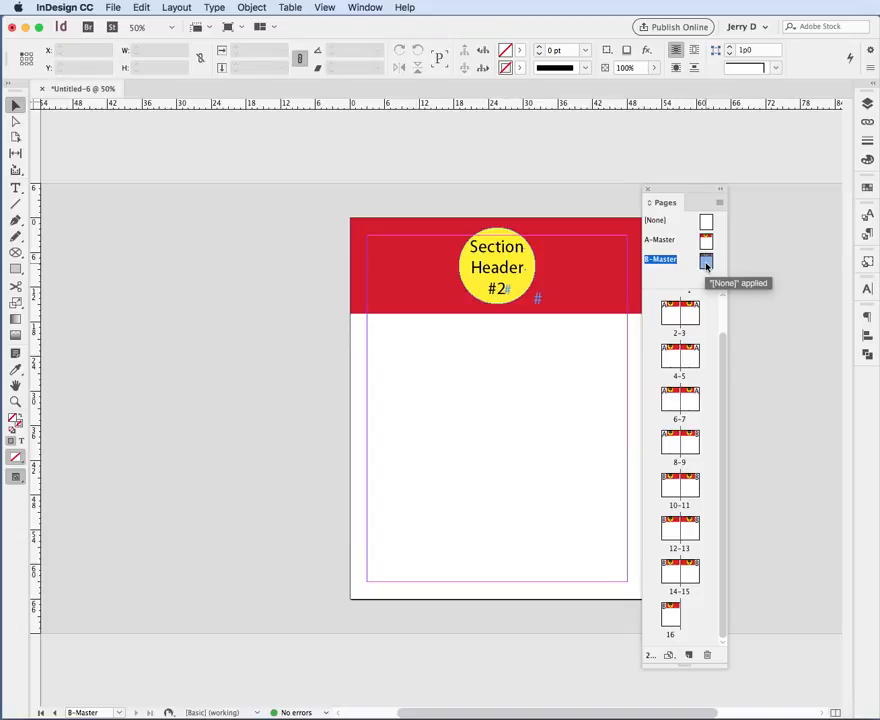
pyautogui.click(140, 9)
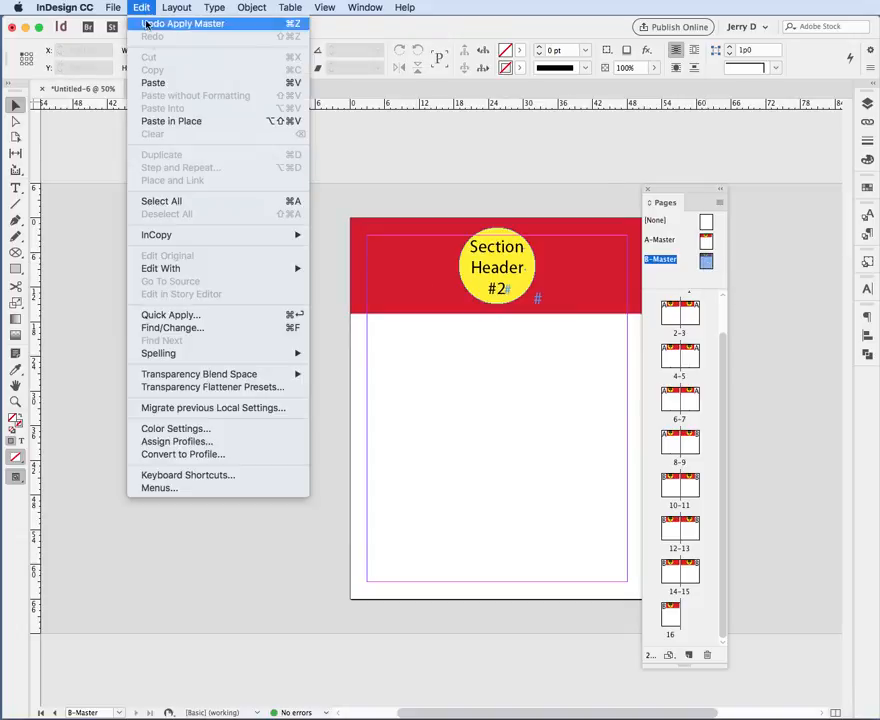
pyautogui.click(157, 121)
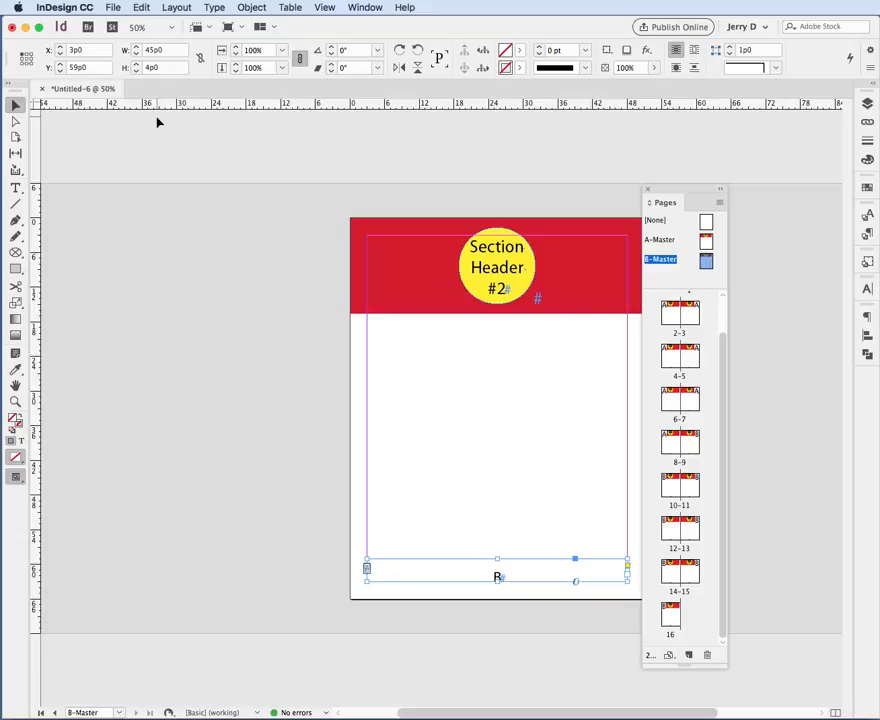
pyautogui.click(284, 472)
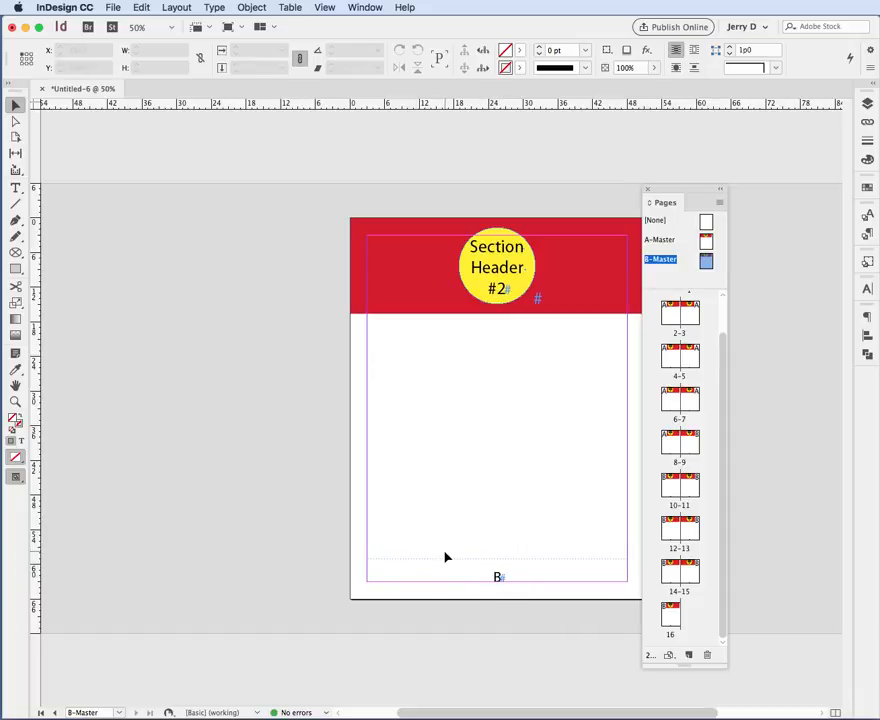
# Step: Start a new section at page 9 with page numbering starting at 1 and the section prefix S2
pyautogui.doubleClick(693, 449)
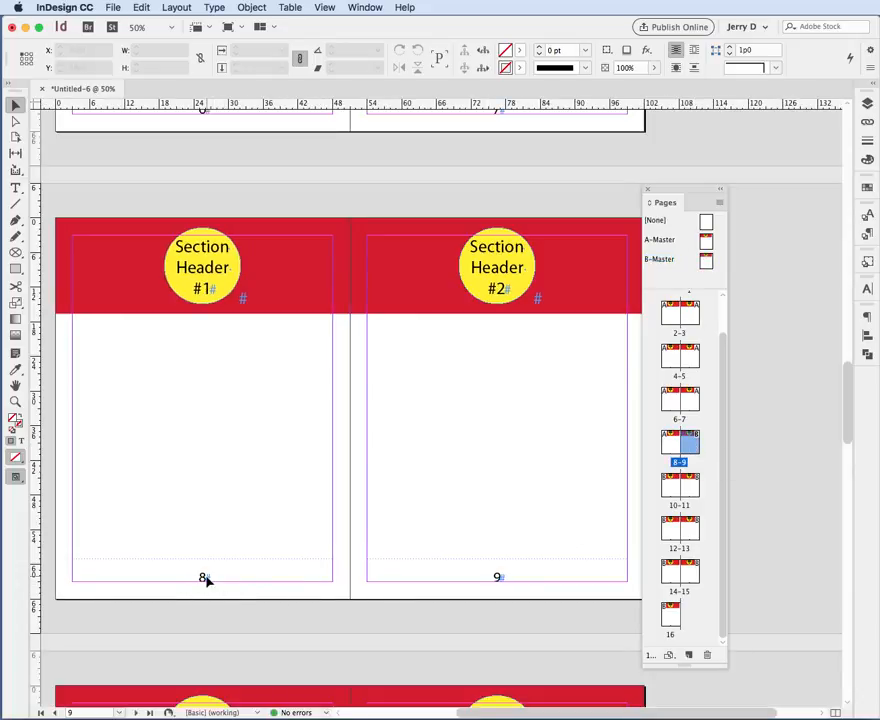
pyautogui.scroll(-5, 466, 565)
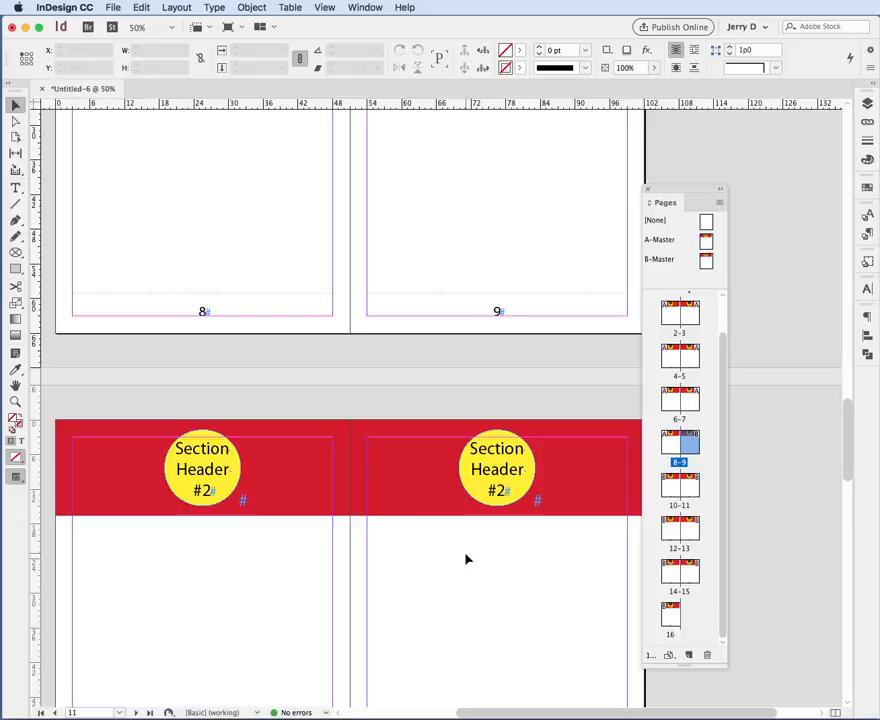
pyautogui.scroll(-3, 466, 559)
pyautogui.scroll(7, 466, 559)
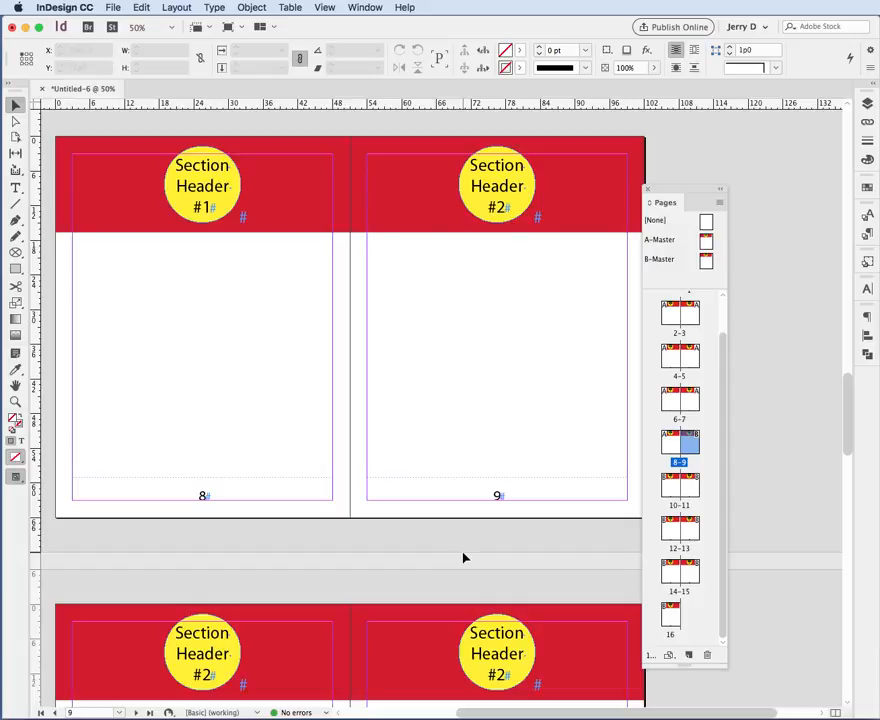
pyautogui.doubleClick(695, 449)
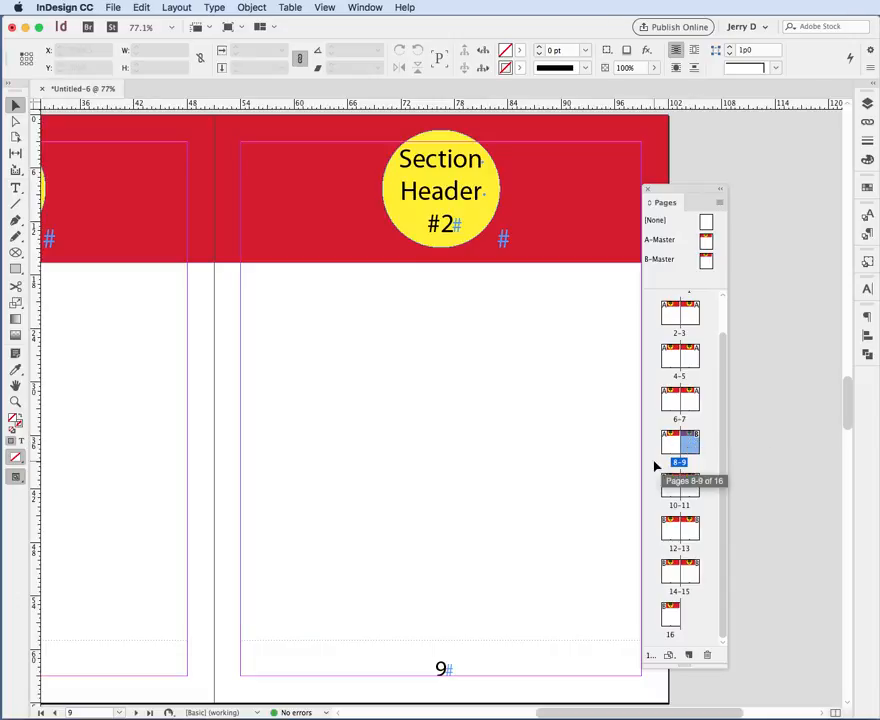
pyautogui.click(177, 7)
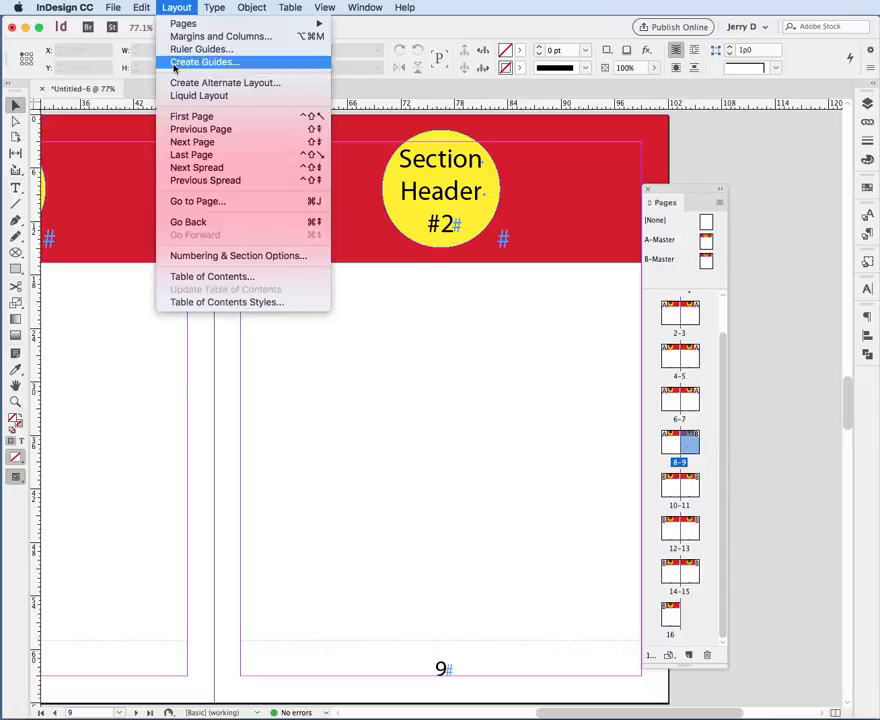
pyautogui.click(185, 258)
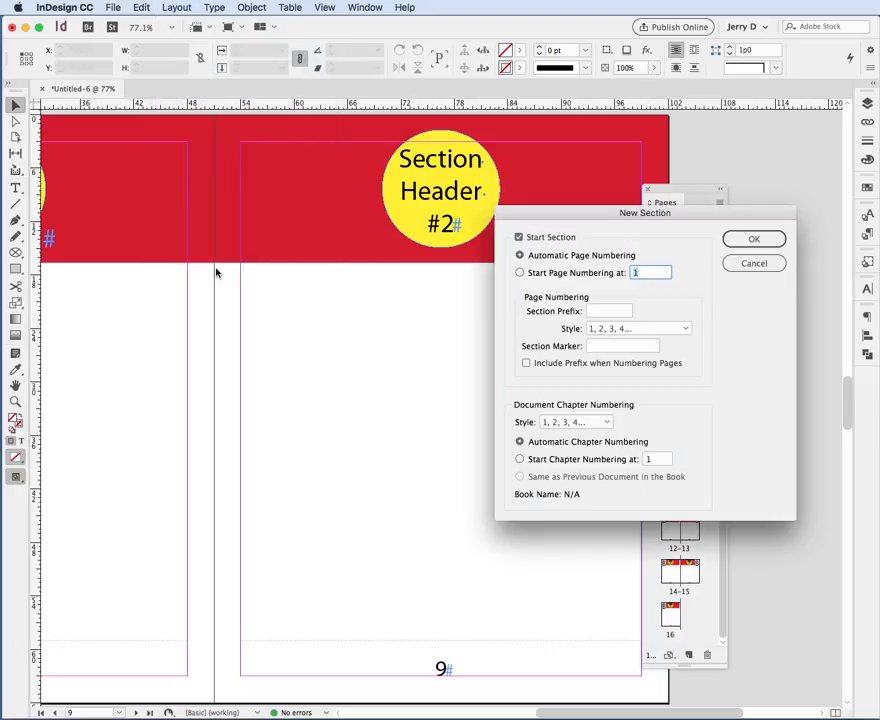
pyautogui.click(520, 273)
pyautogui.click(591, 311)
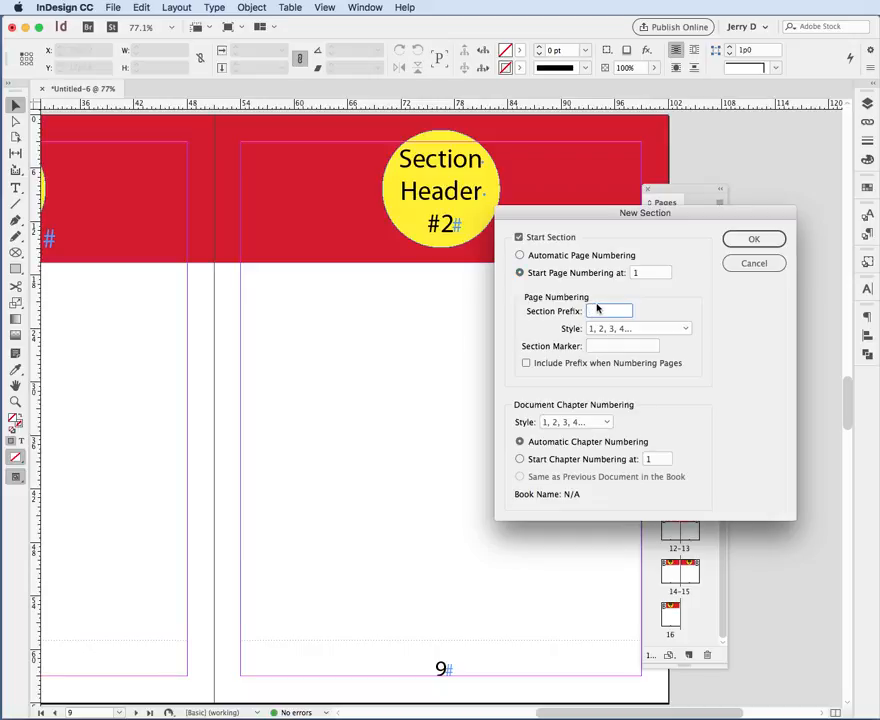
pyautogui.write('S')
pyautogui.write('2')
pyautogui.click(744, 242)
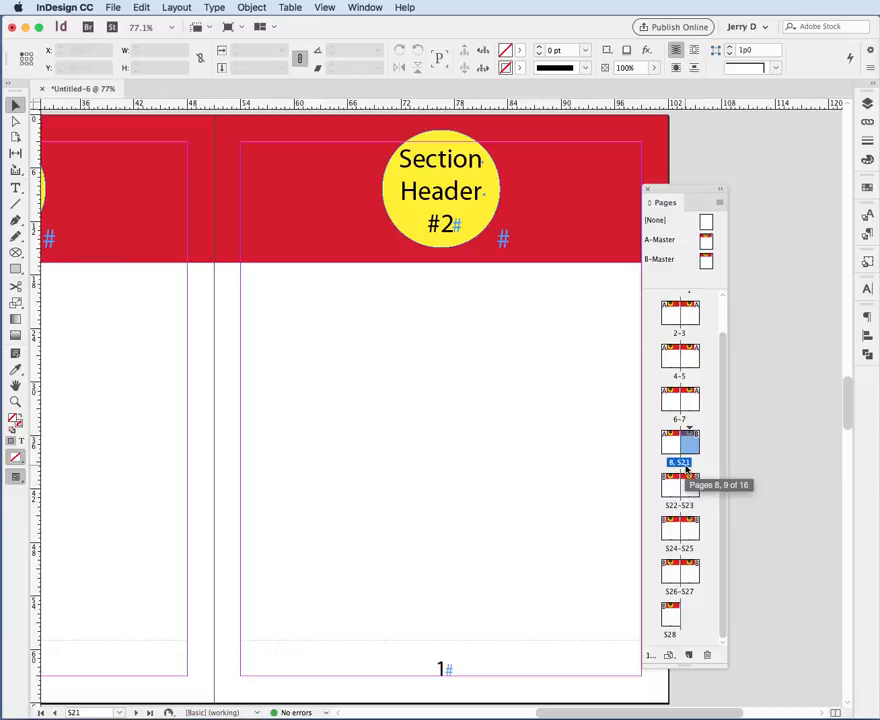
# Step: Review the headers and footer page numbers from the page 8 spread through the last page of section 2
pyautogui.scroll(-1, 582, 467)
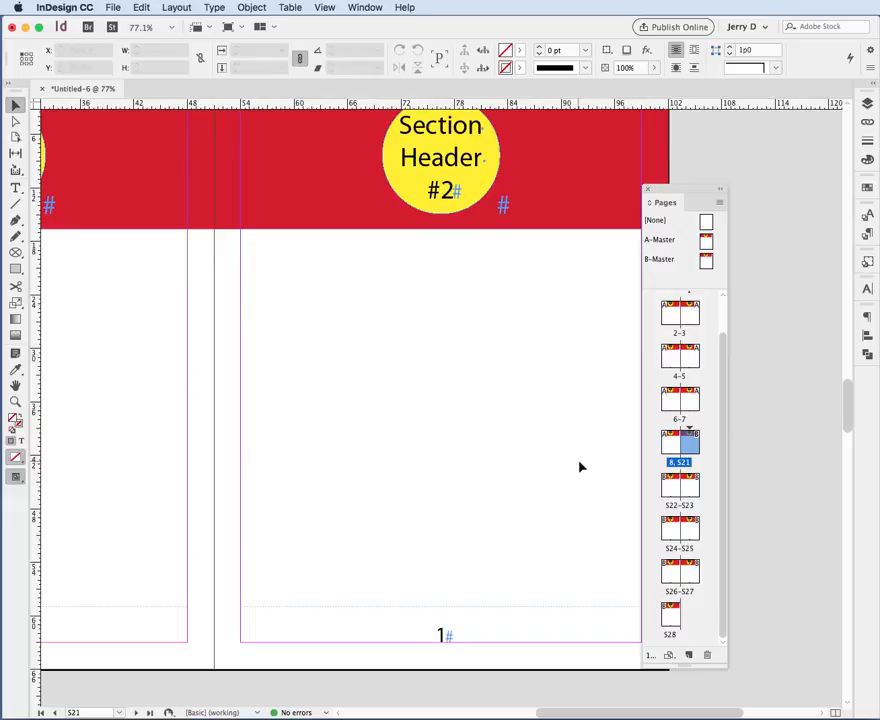
pyautogui.scroll(-1, 514, 457)
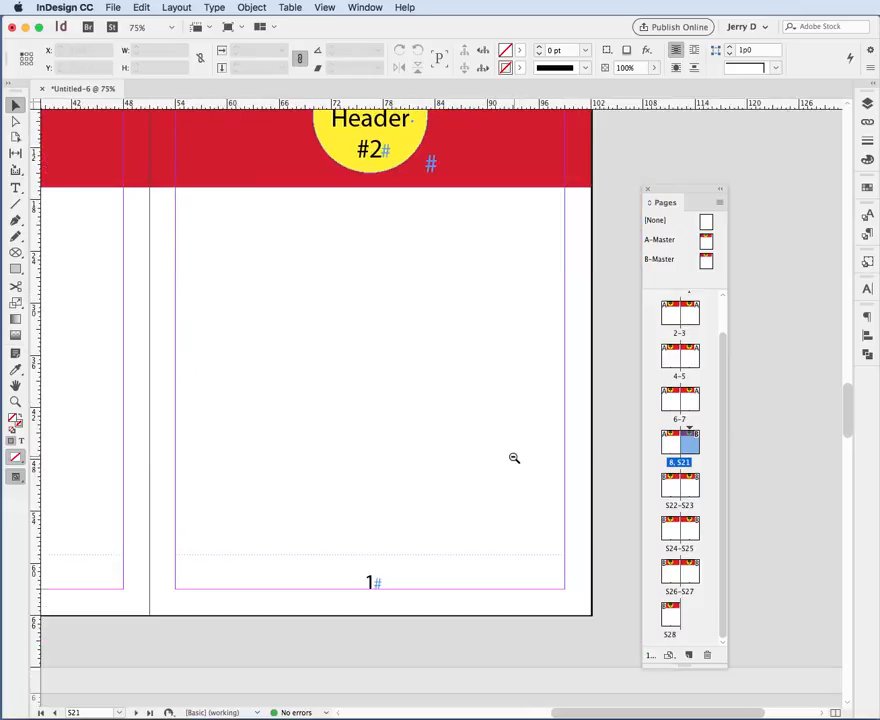
pyautogui.keyDown('alt'); pyautogui.click(458, 458); pyautogui.keyUp('alt')
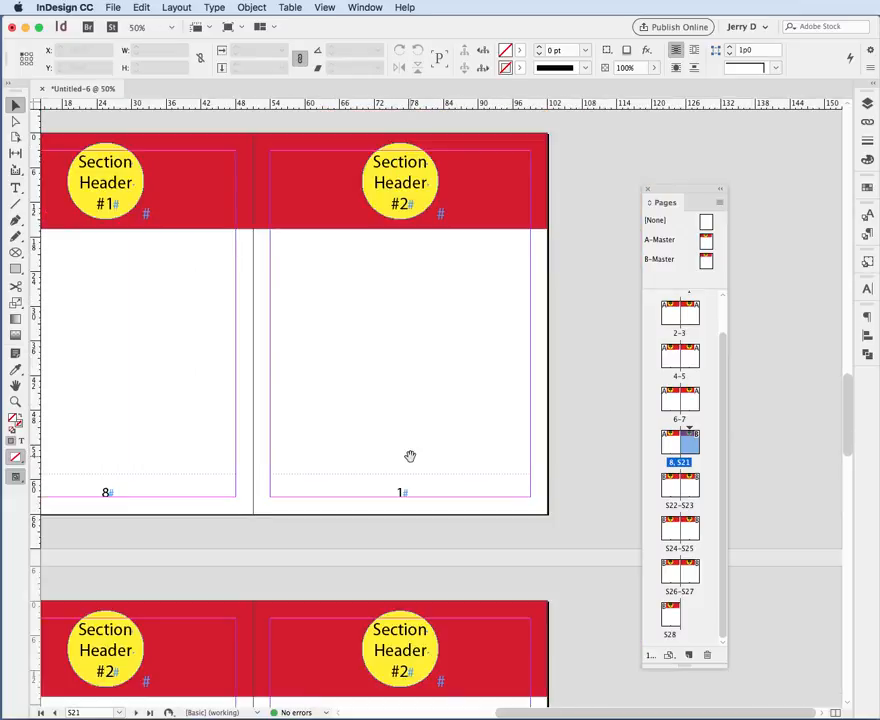
pyautogui.scroll(-1, 412, 461)
pyautogui.hscroll(-1, 414, 460)
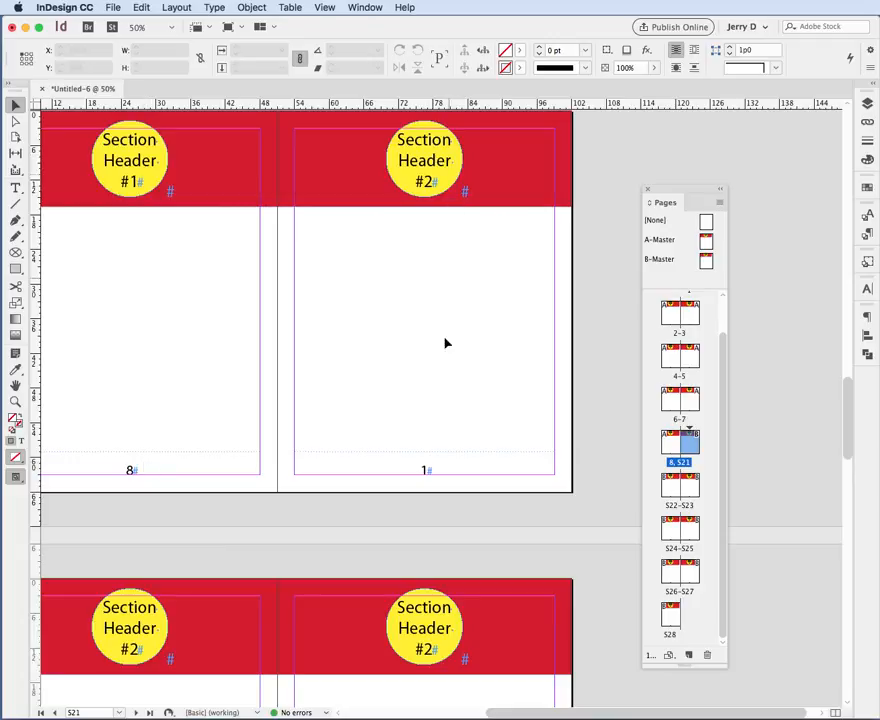
pyautogui.scroll(-10, 436, 374)
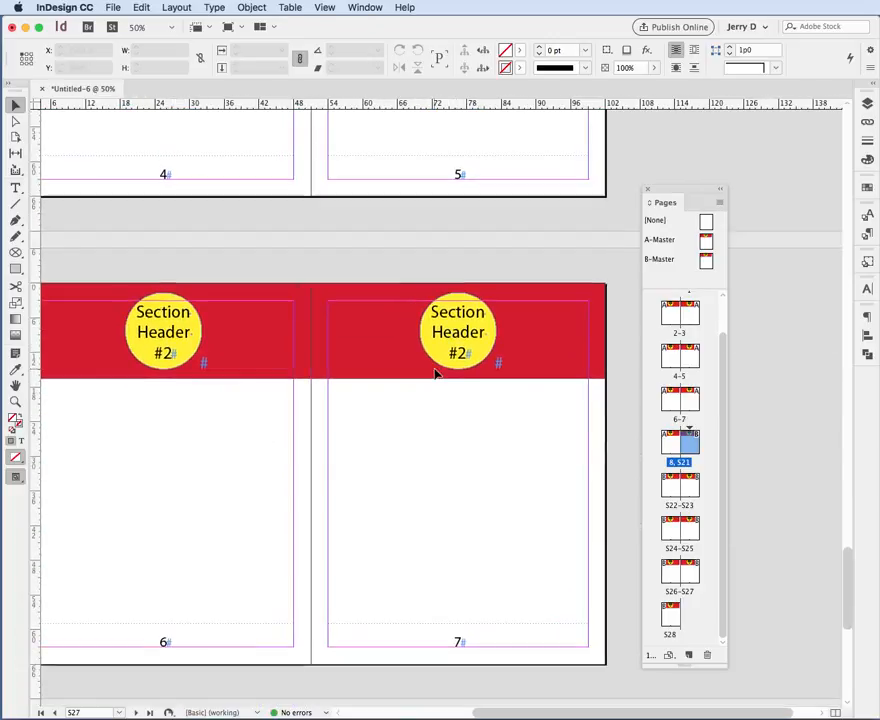
pyautogui.scroll(-5, 436, 374)
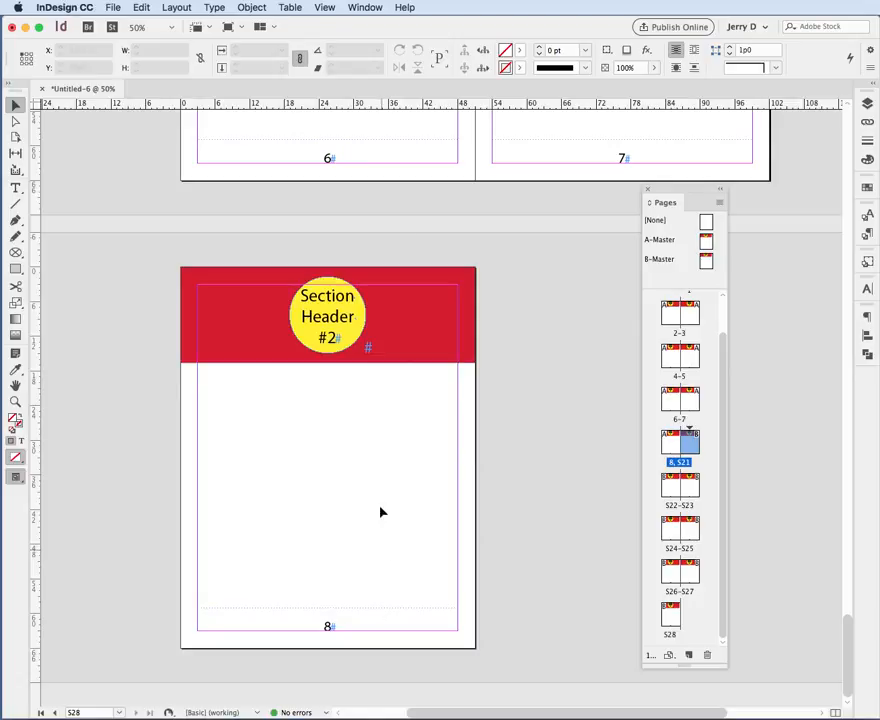